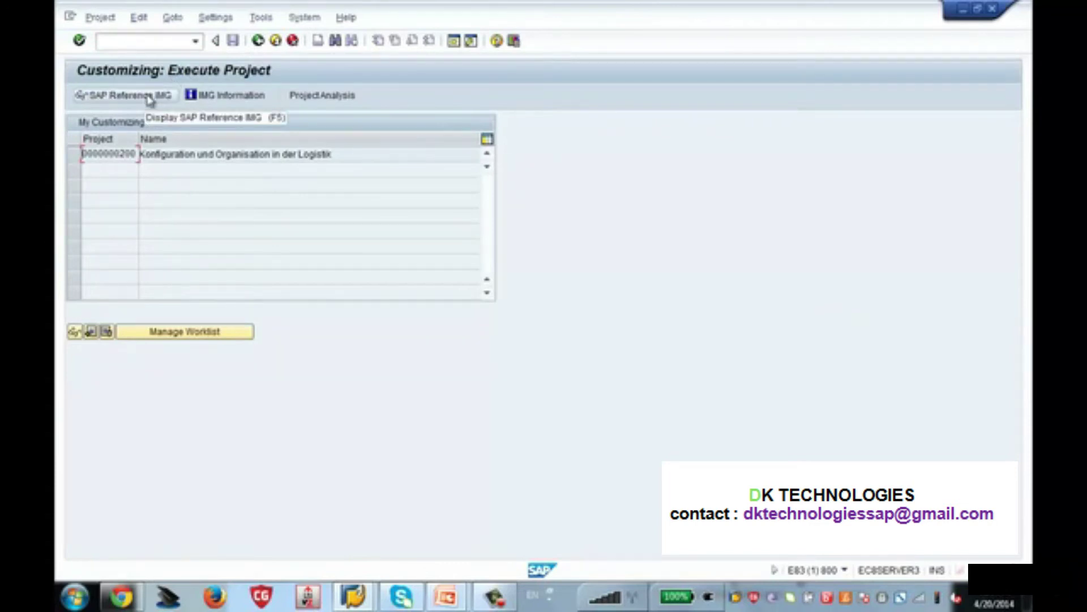
- Open the SAP Reference IMG and expand Personnel Management and Personnel Administration
click(149, 97)
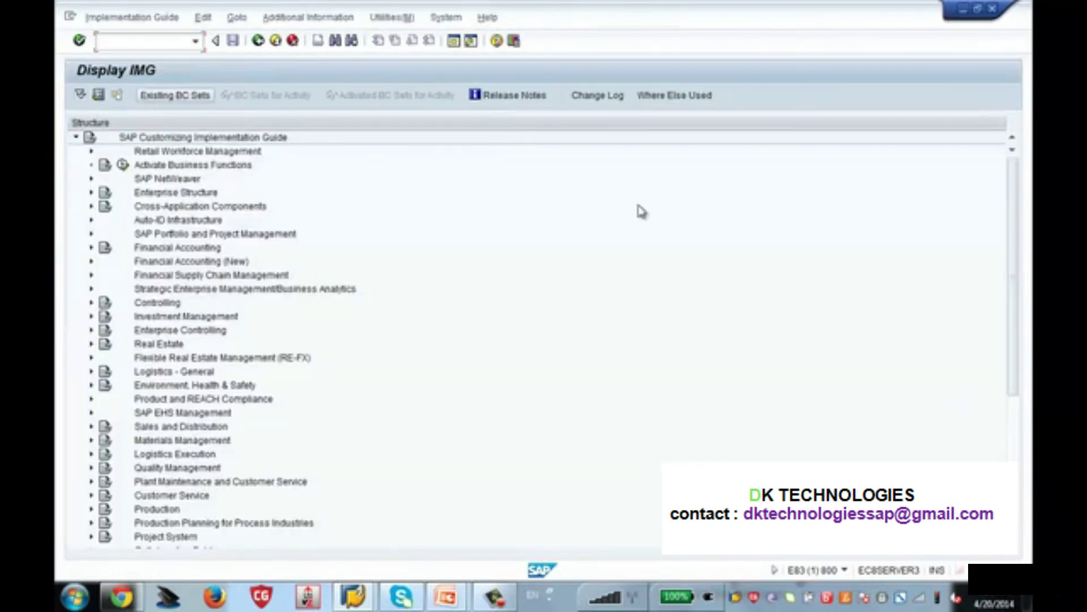
drag(1015, 248, 1015, 394)
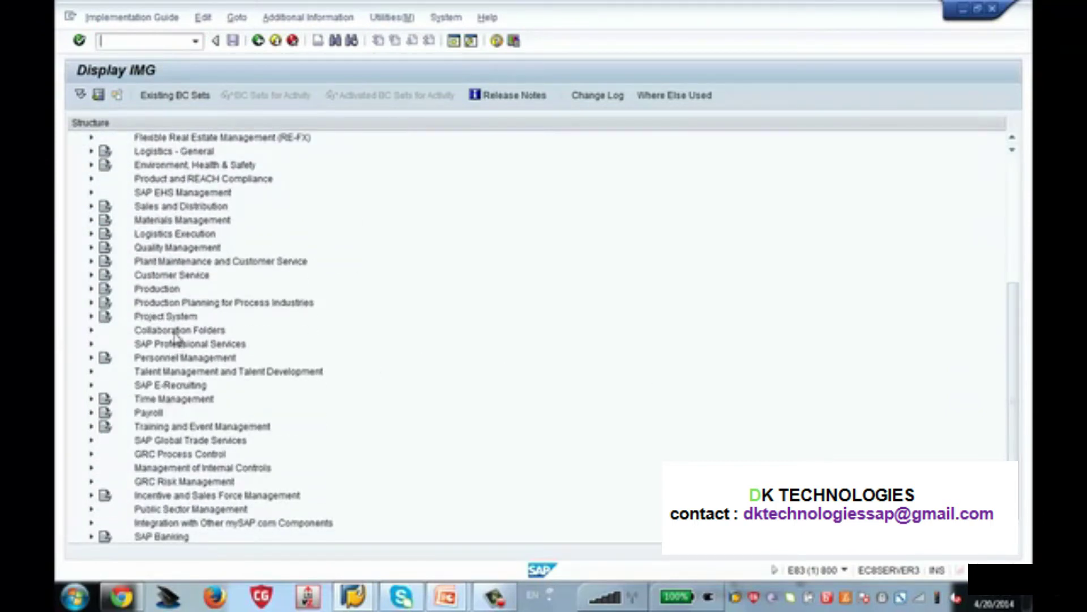
click(176, 358)
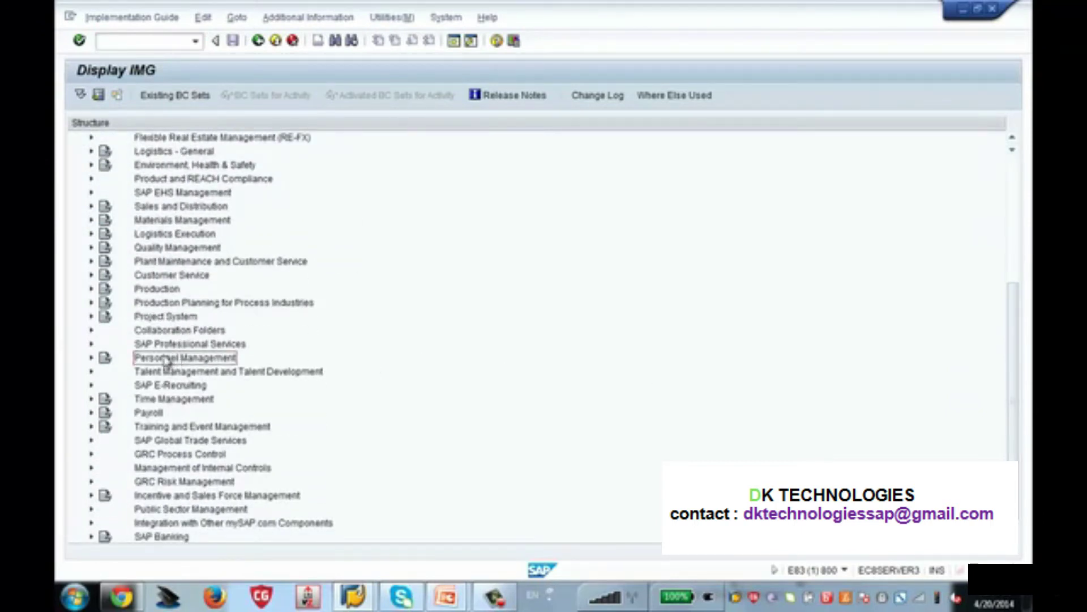
click(92, 358)
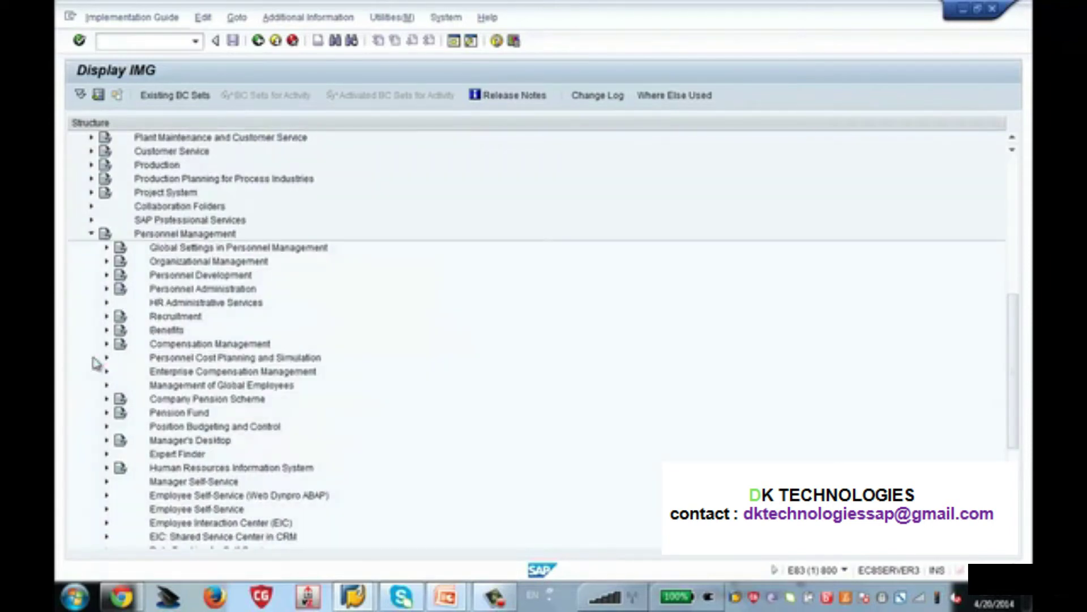
click(158, 290)
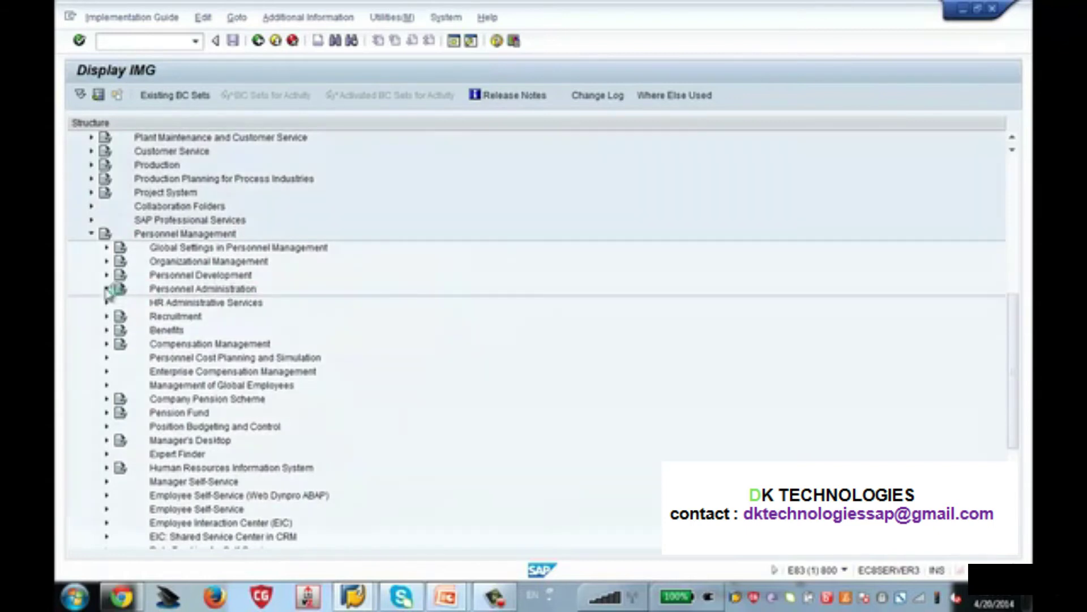
click(106, 289)
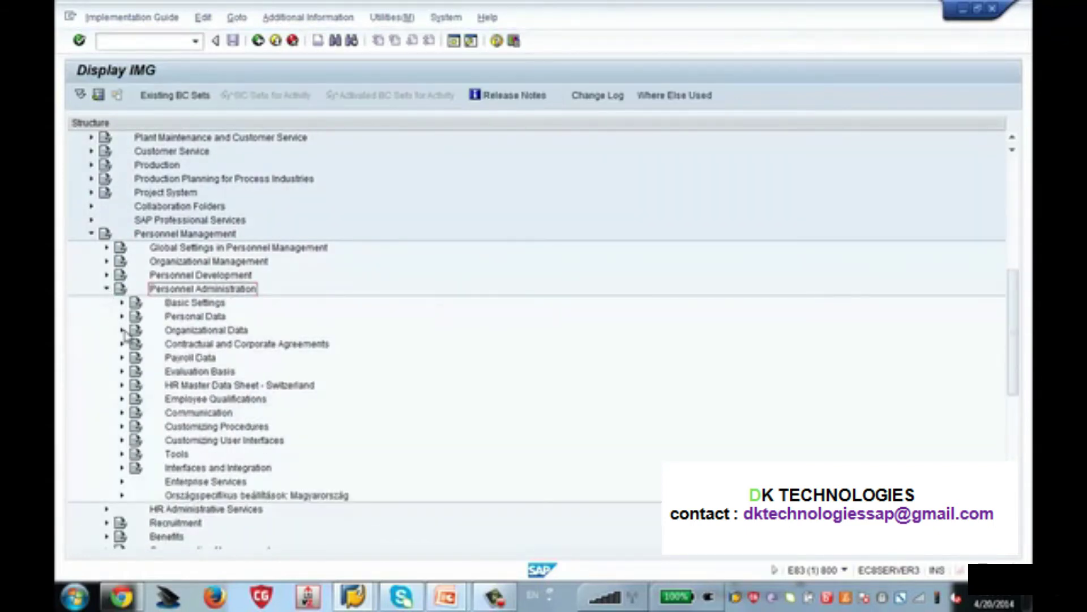
- Look into Payroll Data, collapse it again, and expand Organizational Data instead
click(174, 360)
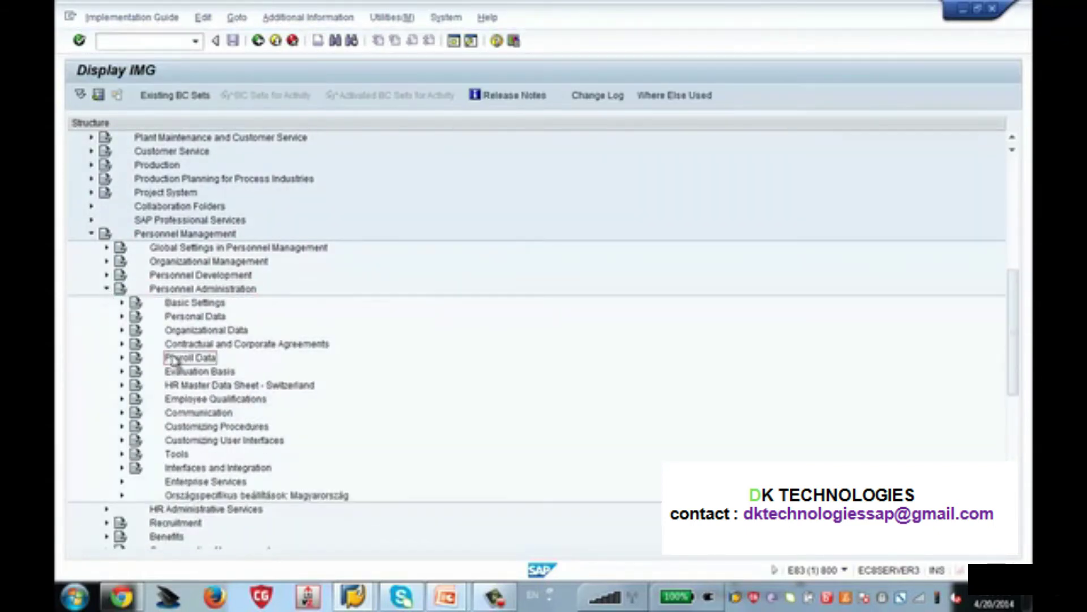
click(122, 358)
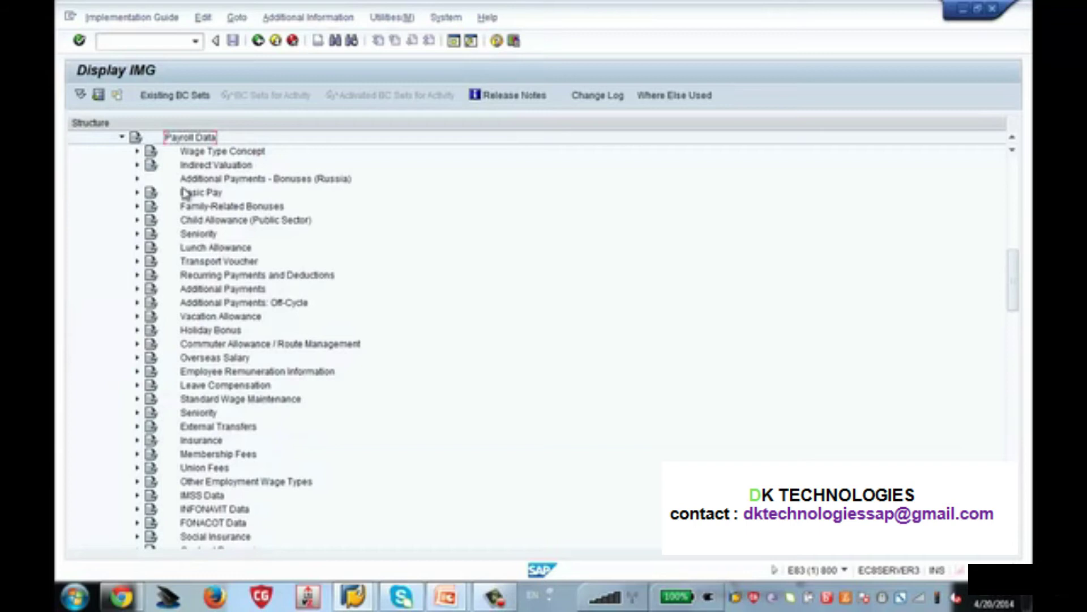
drag(1015, 286, 1014, 261)
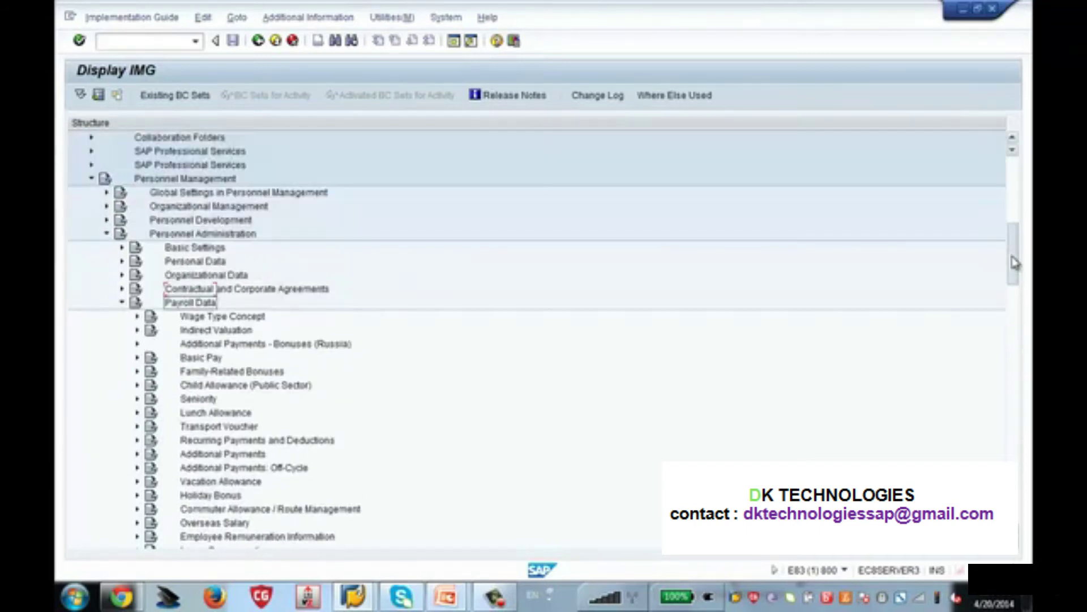
click(122, 302)
click(122, 275)
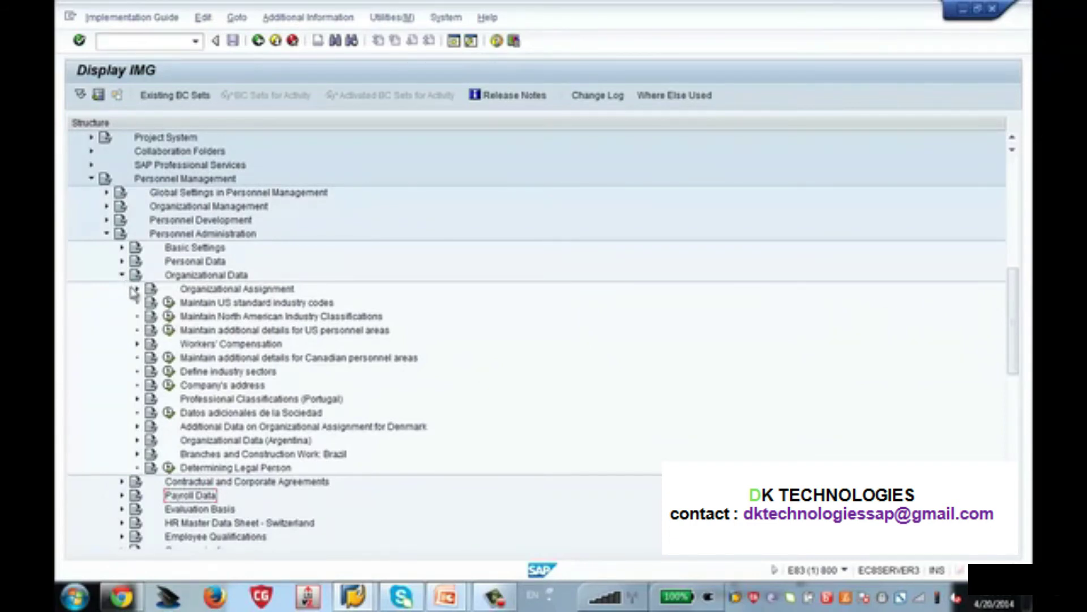
- Expand Organizational Assignment, trace its IMG path, and run the first Create payroll area activity
click(137, 289)
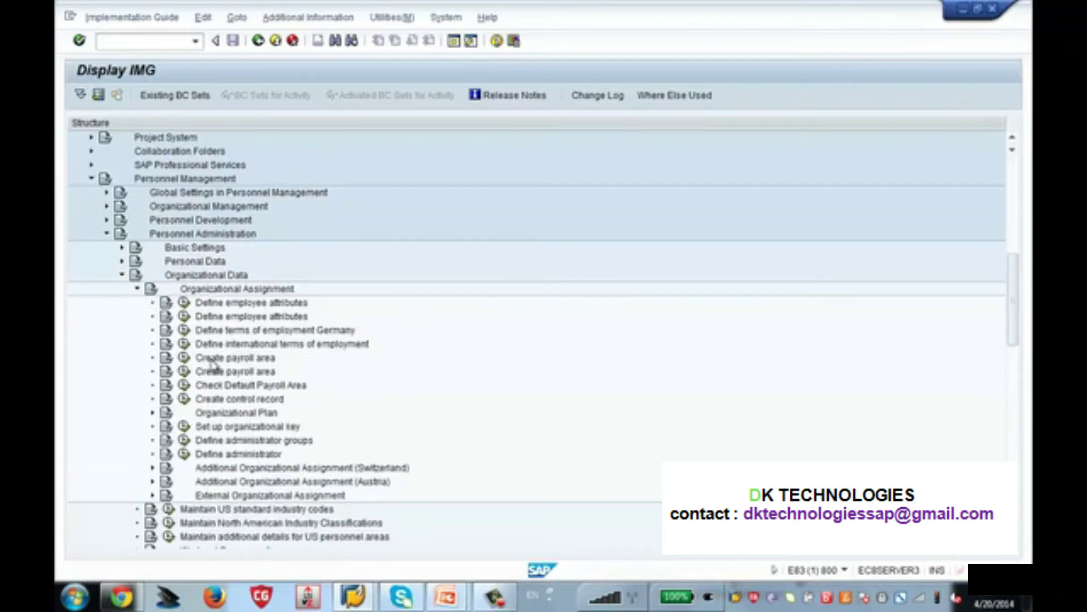
click(152, 182)
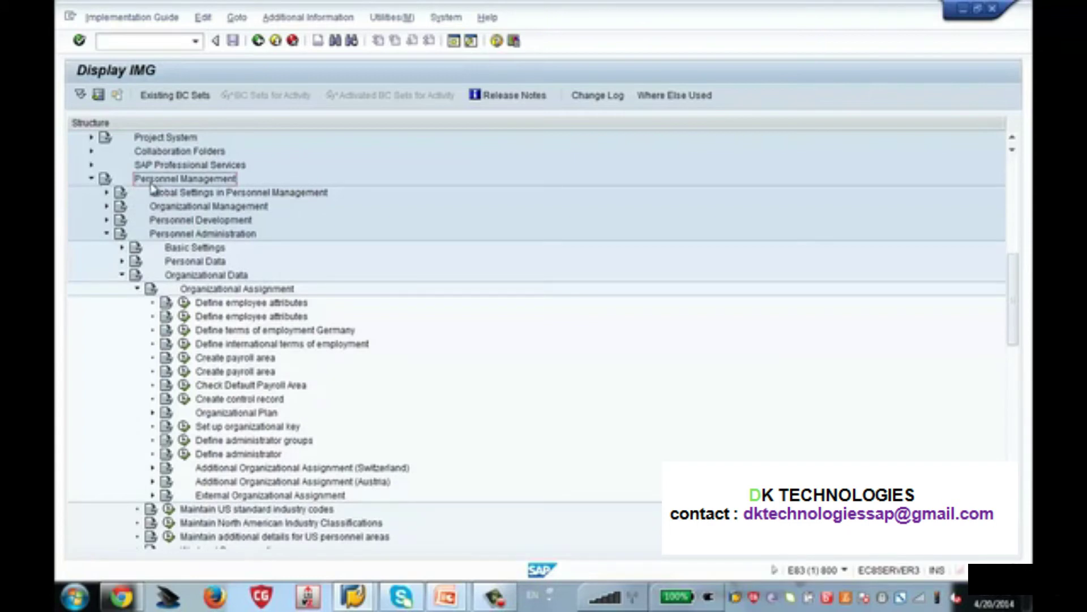
click(189, 236)
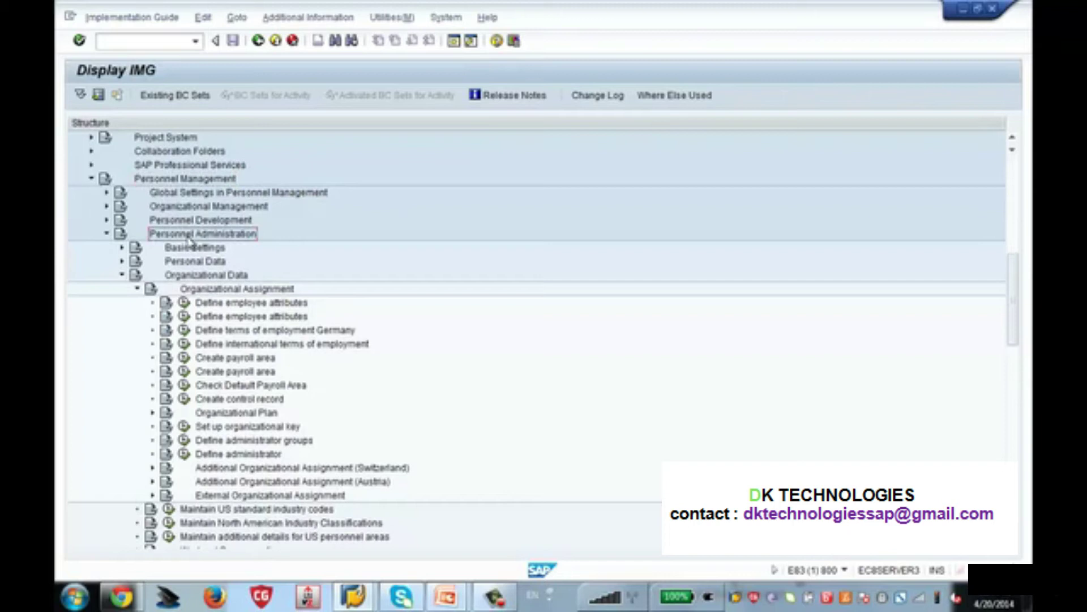
click(198, 277)
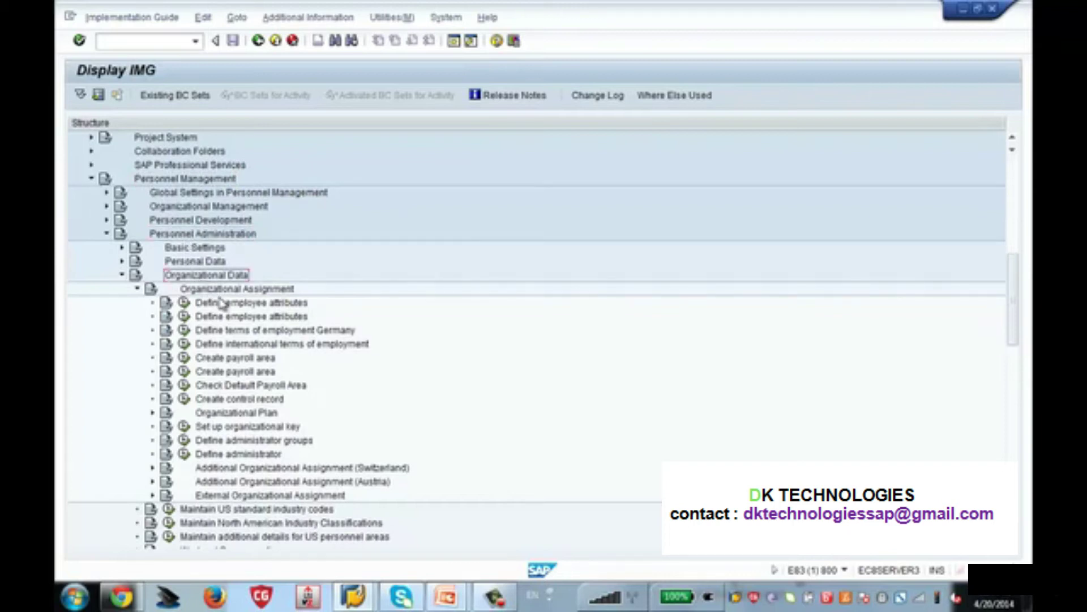
click(236, 290)
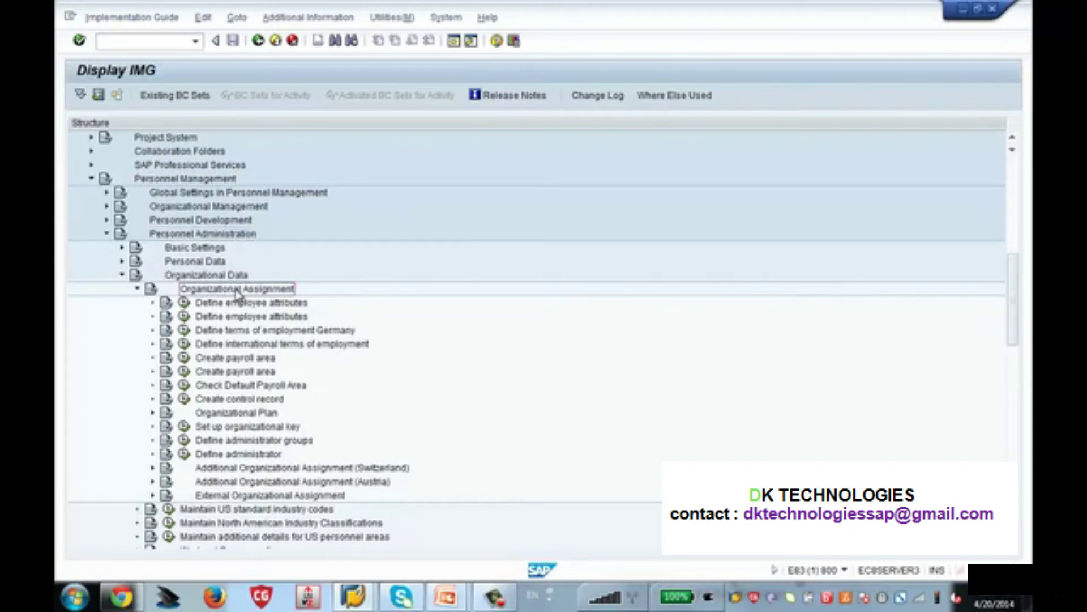
click(184, 359)
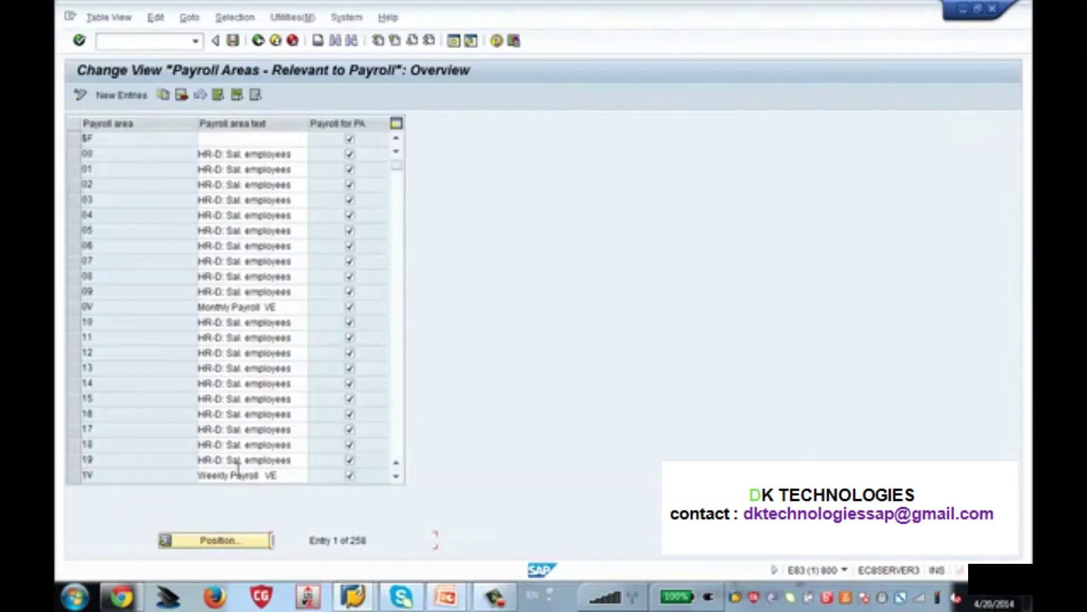
- Position the payroll areas table on ZR and select the word Monthly in its text
click(249, 545)
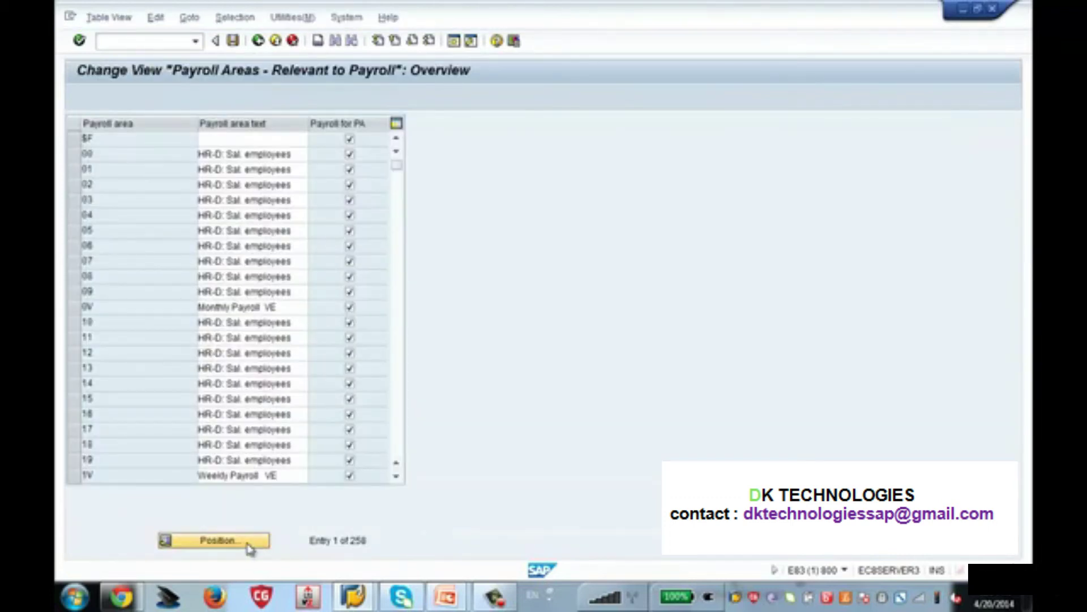
key(Return)
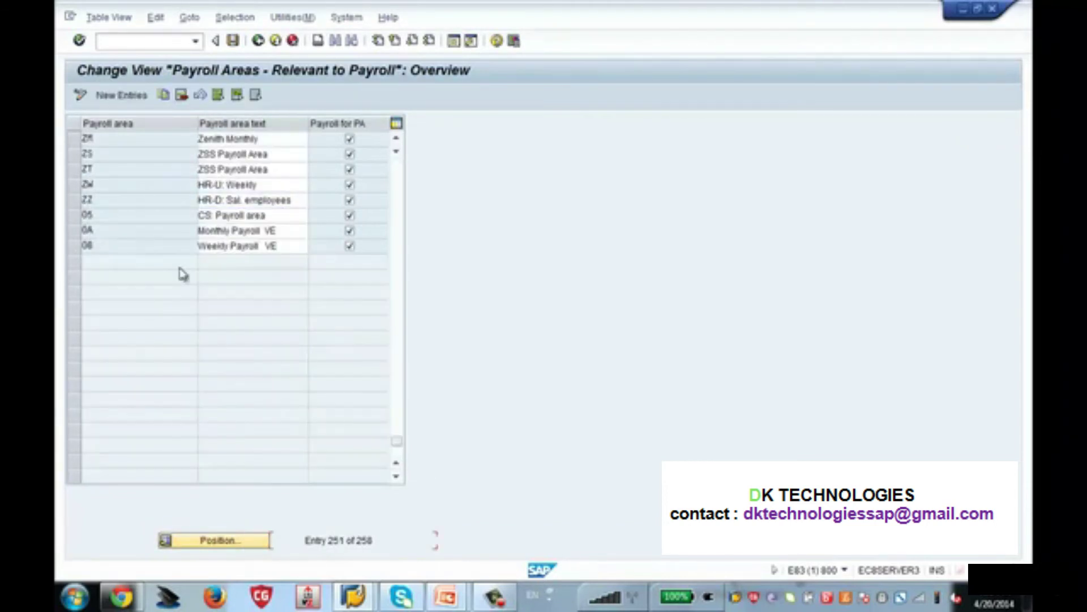
click(74, 139)
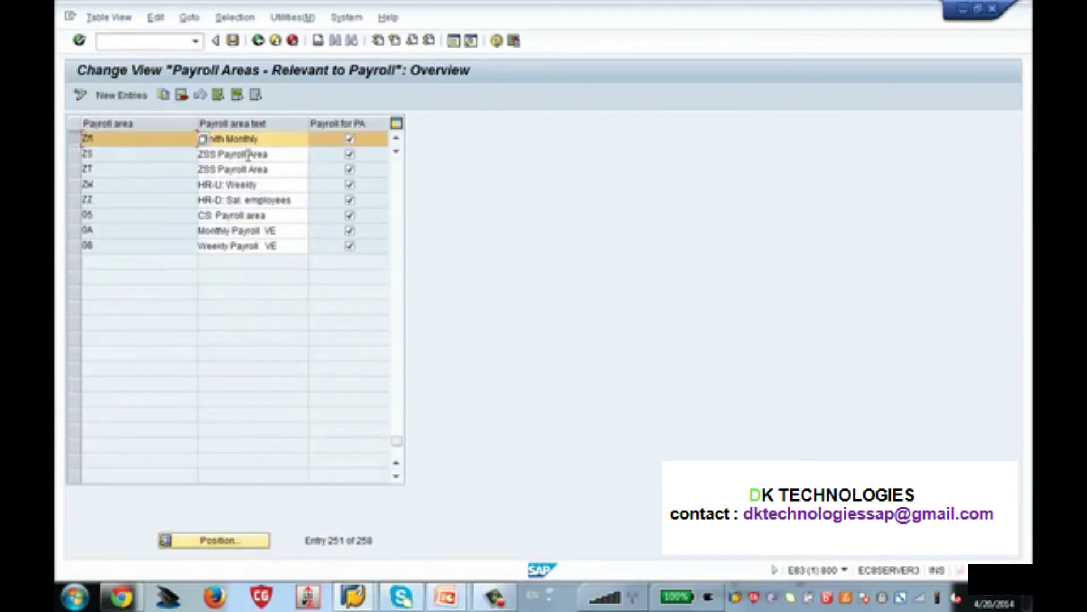
click(268, 142)
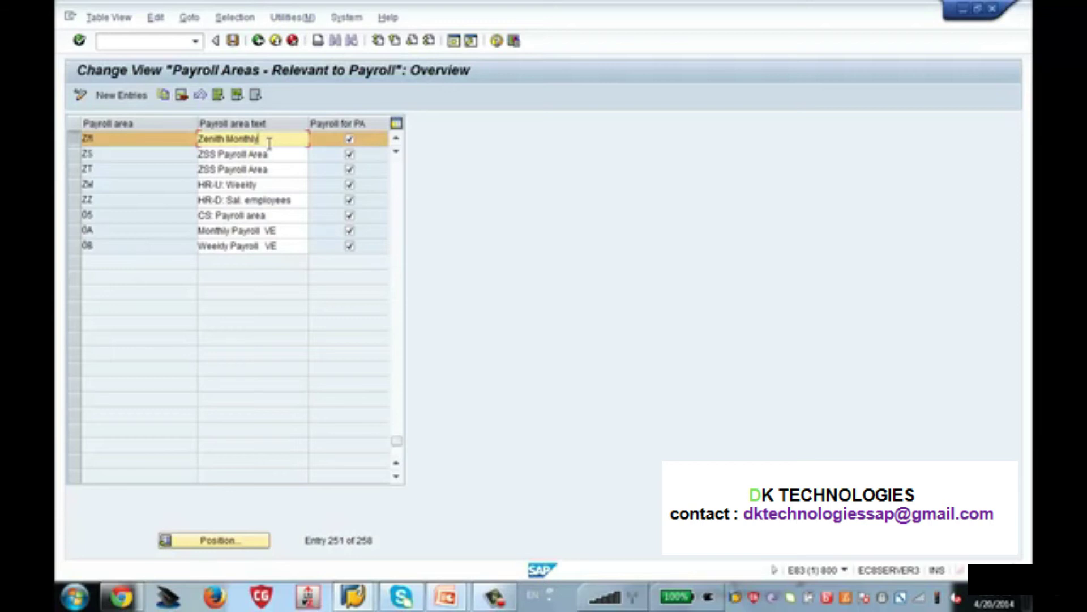
drag(270, 143, 227, 140)
- Return to the IMG, run the second Create payroll area activity, and position on ZR
click(257, 49)
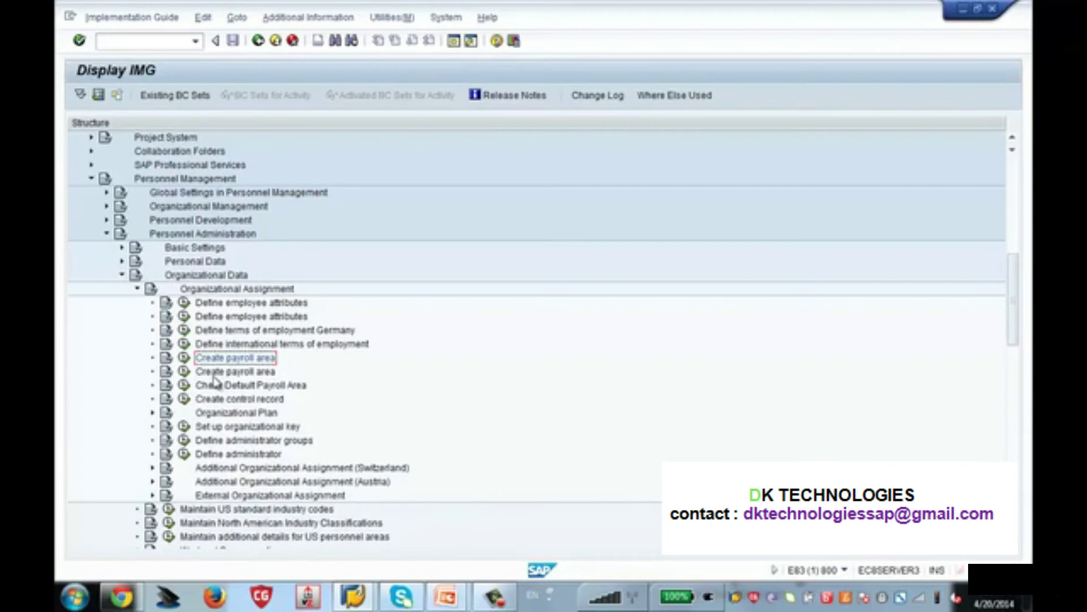
click(184, 371)
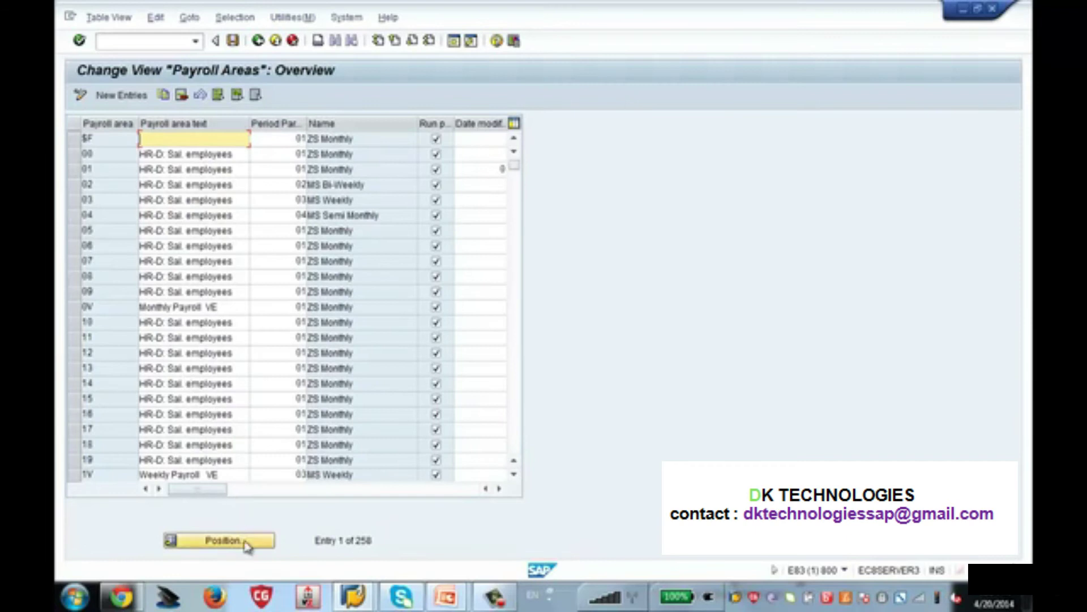
click(247, 541)
text(ZR)
key(Return)
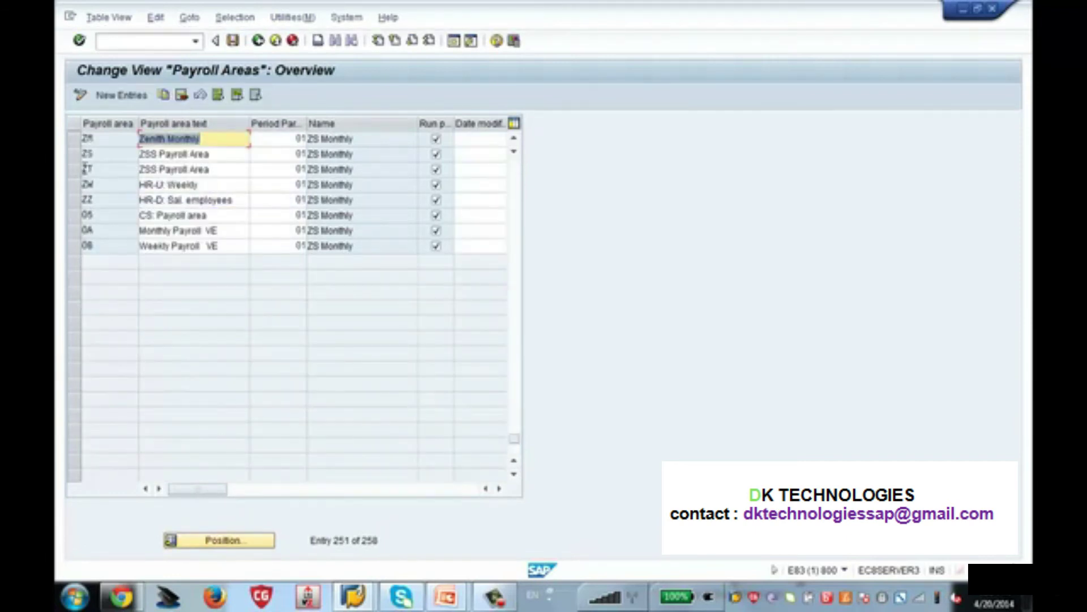
- Show the value list for ZR's Period Parameter cell
click(78, 139)
click(294, 138)
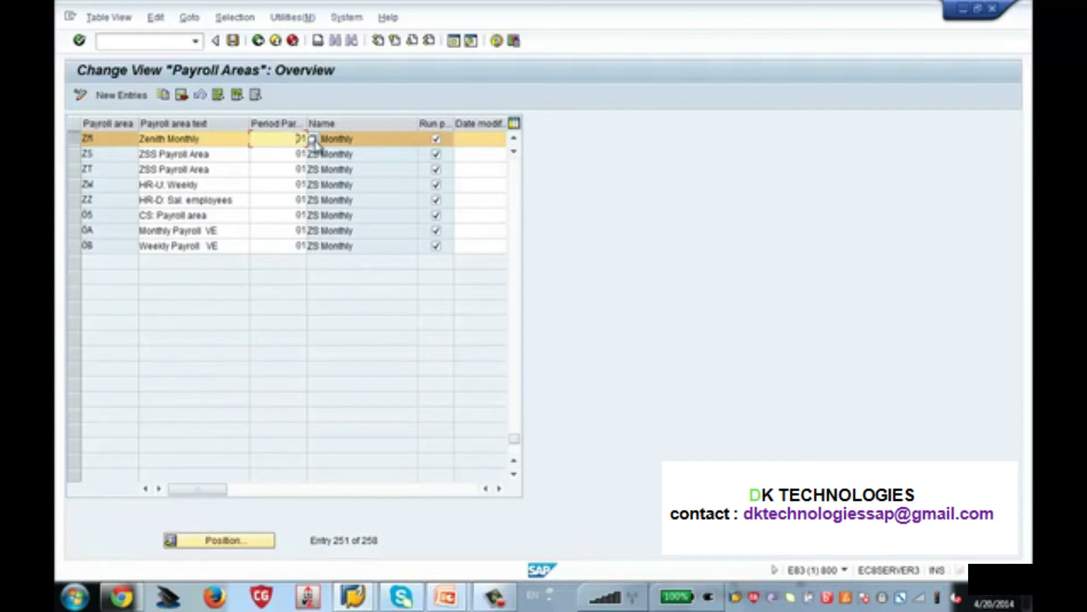
click(313, 139)
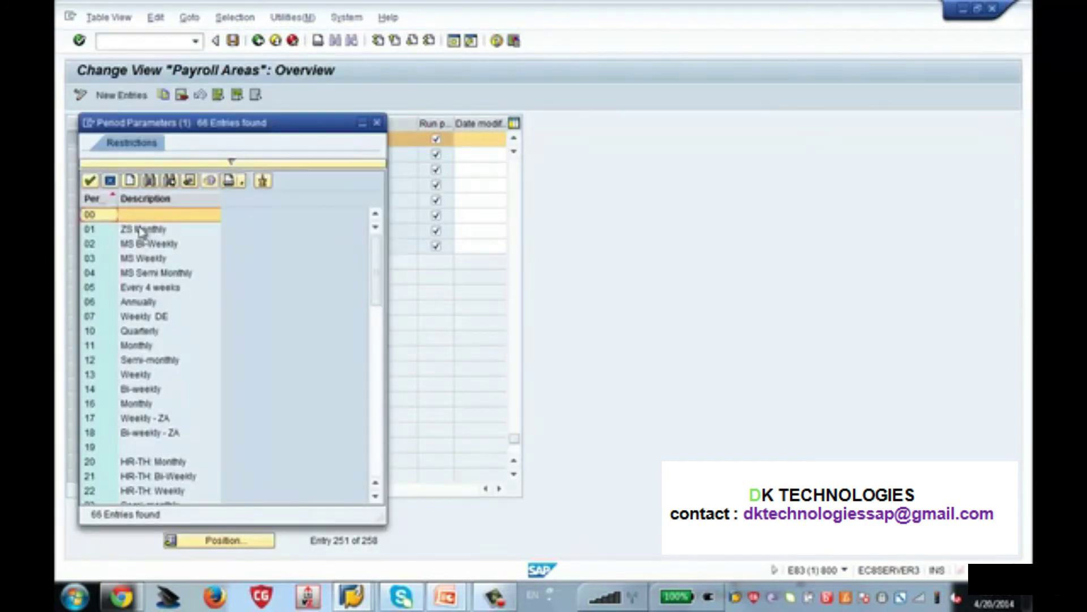
- Choose period parameter 01 ZS Monthly for payroll area ZR
click(106, 232)
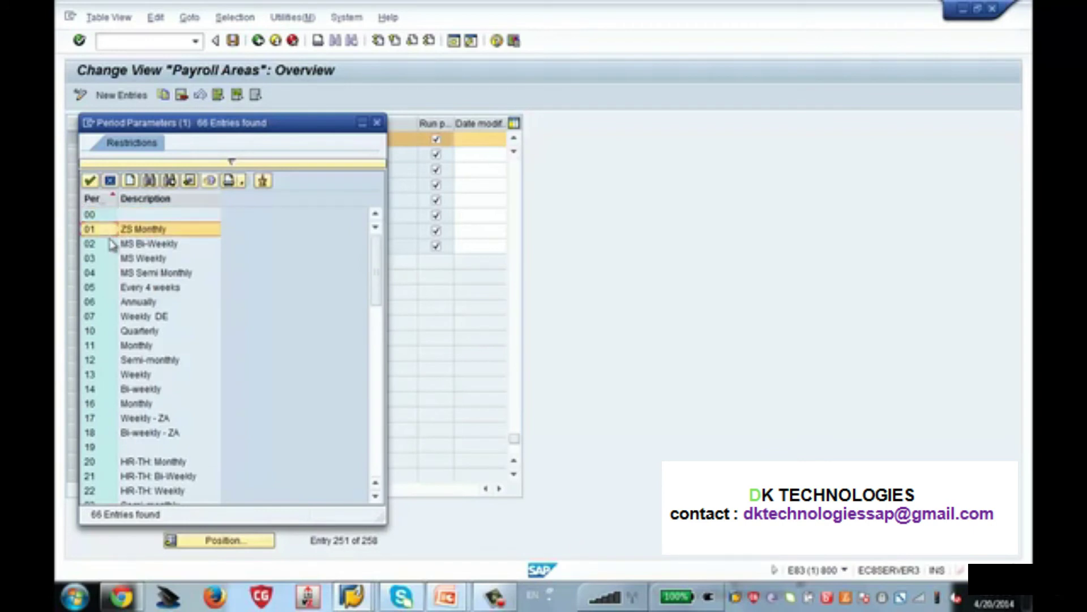
click(116, 246)
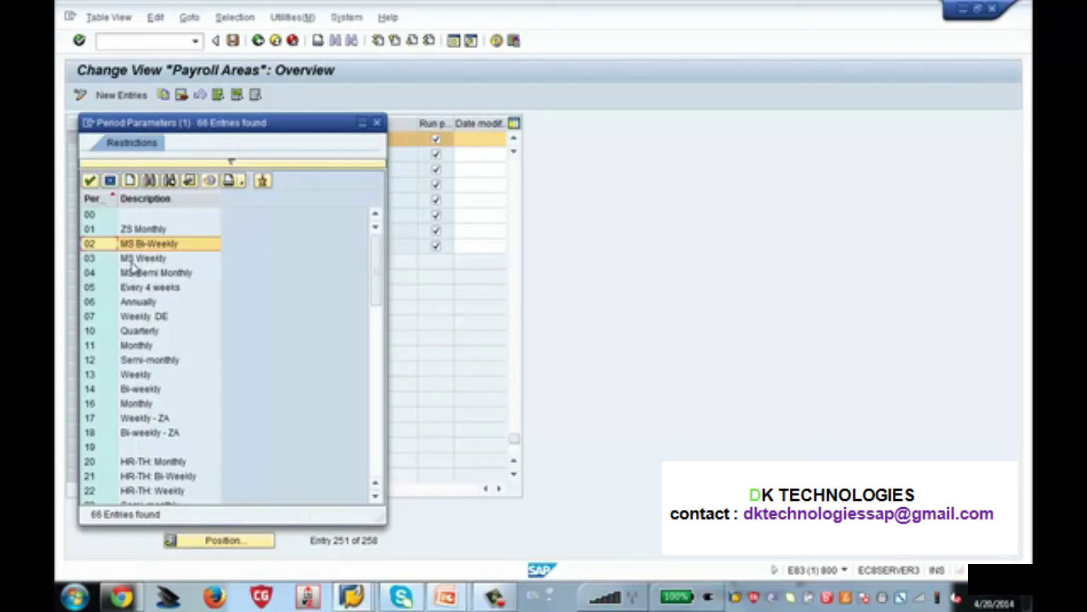
click(126, 232)
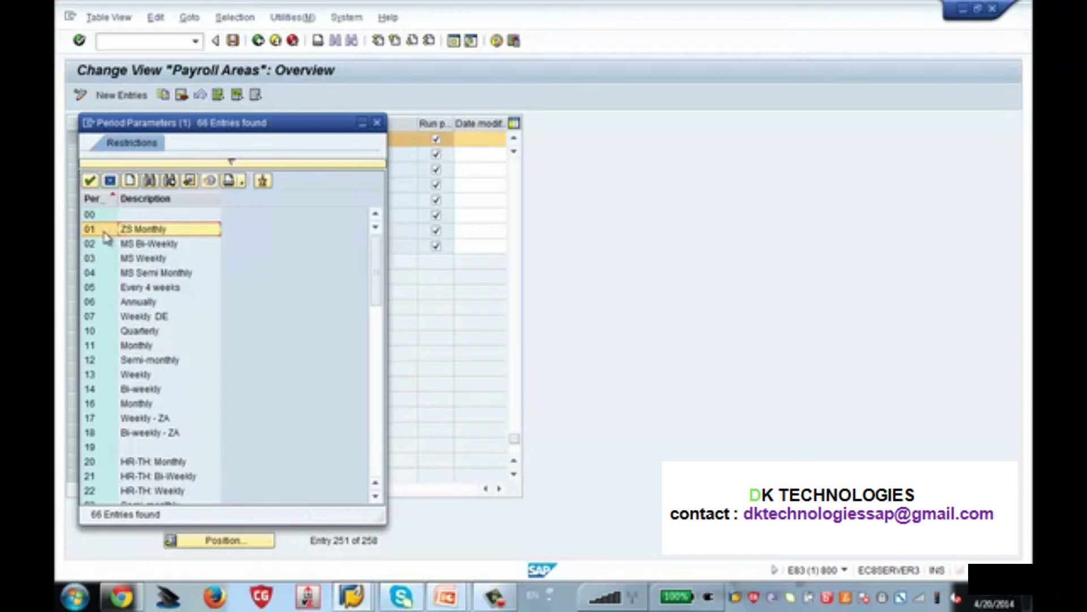
click(104, 230)
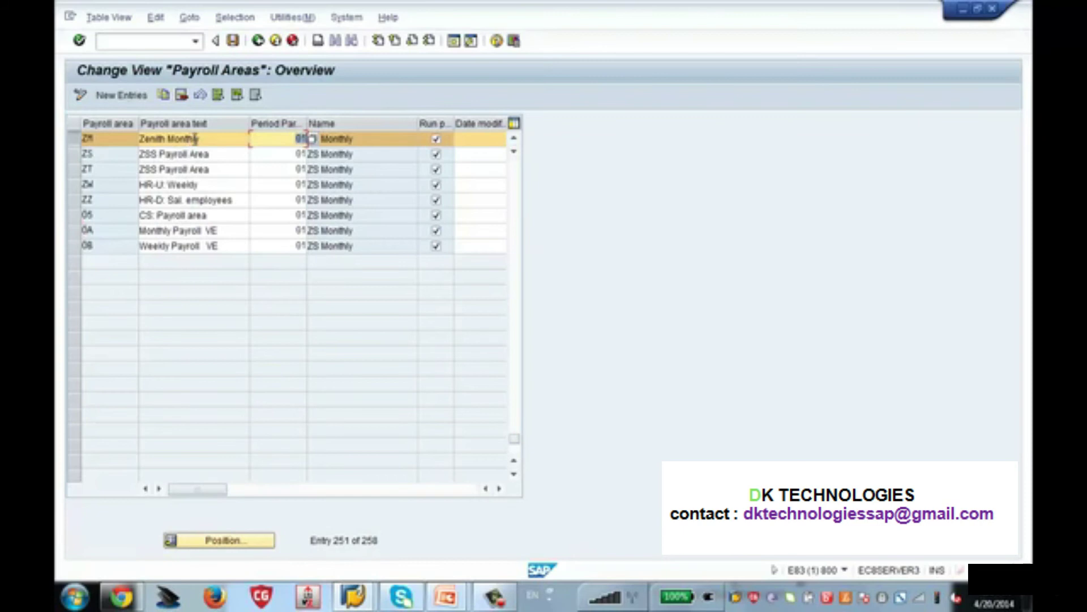
- Check ZR's Zenith Monthly text and period parameter, closing the value list unchanged
drag(202, 139, 169, 141)
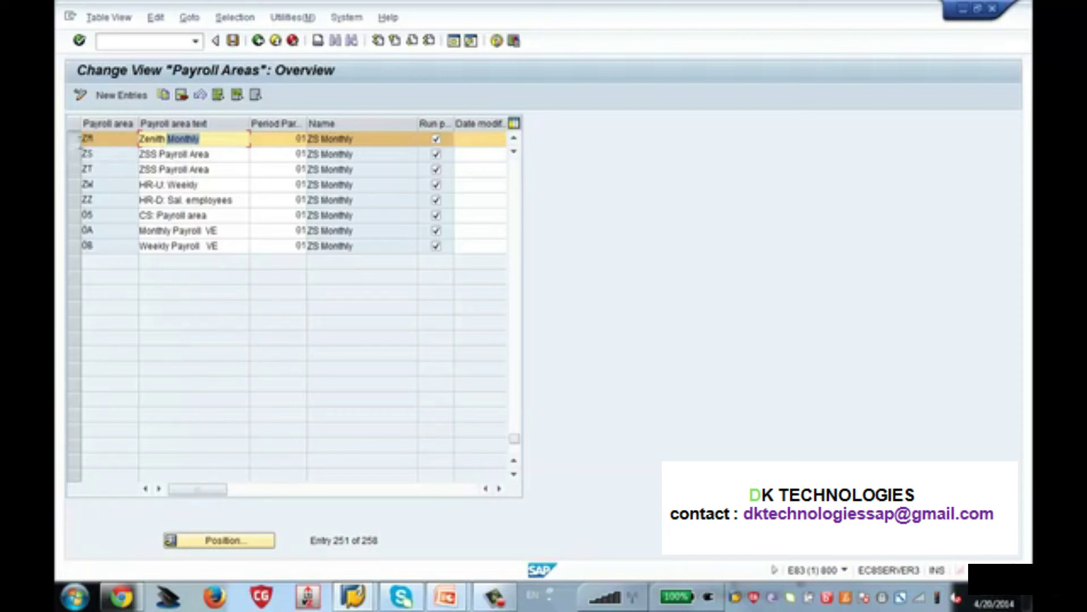
drag(202, 139, 143, 140)
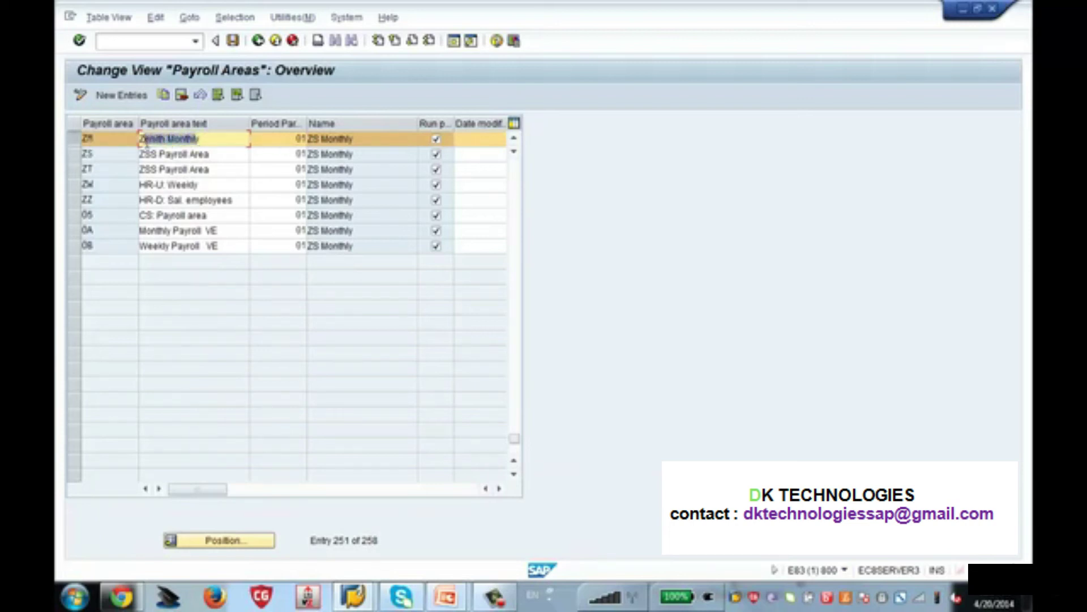
click(289, 139)
click(311, 139)
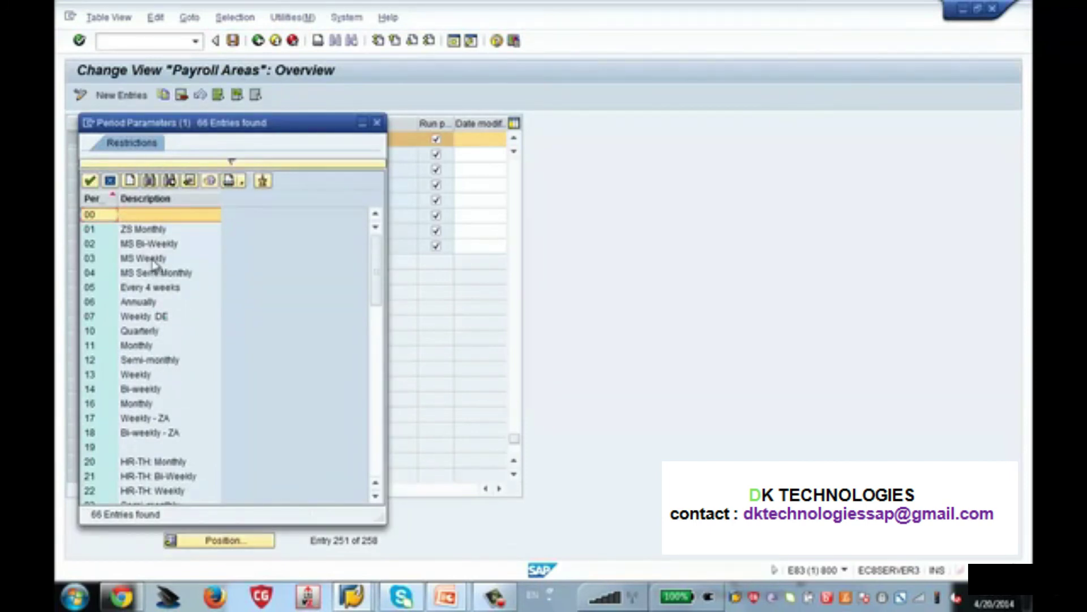
click(375, 129)
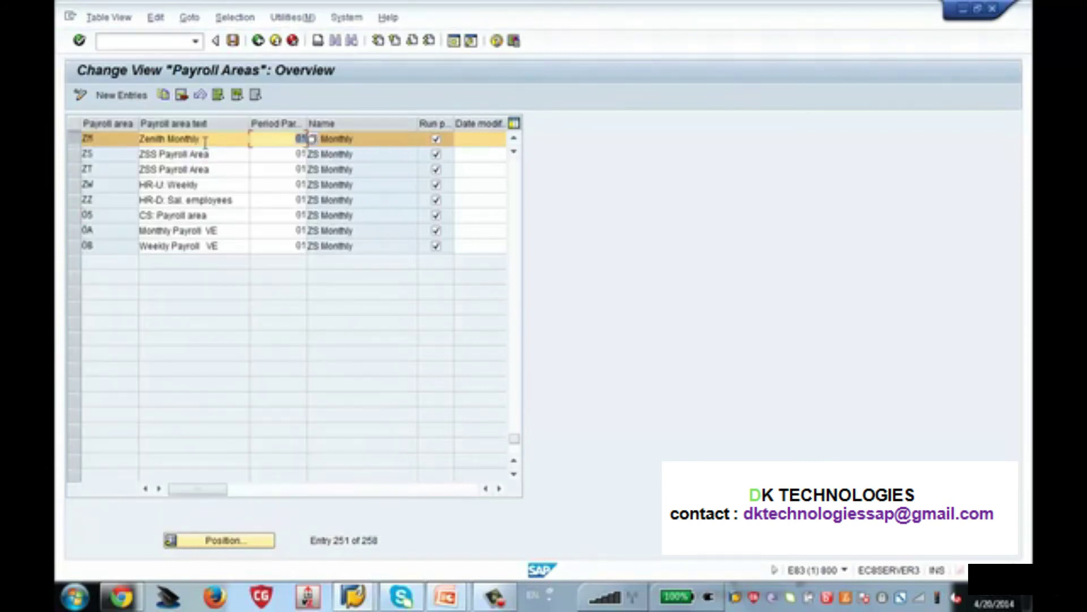
double_click(301, 138)
- Leave the view, save the changes, and confirm the SAP HCM Training customizing request
click(260, 41)
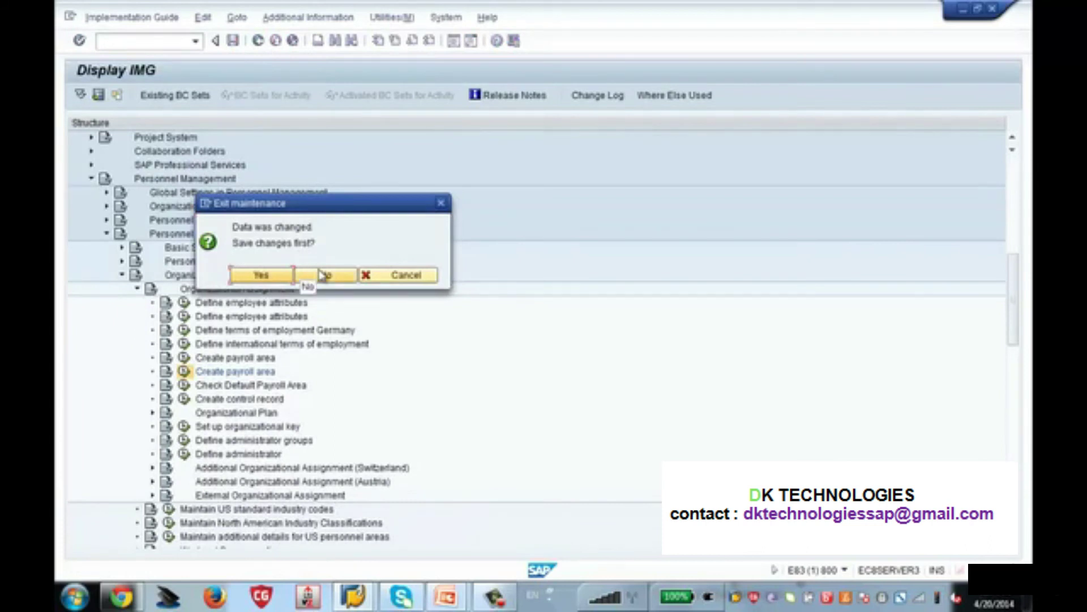
click(264, 274)
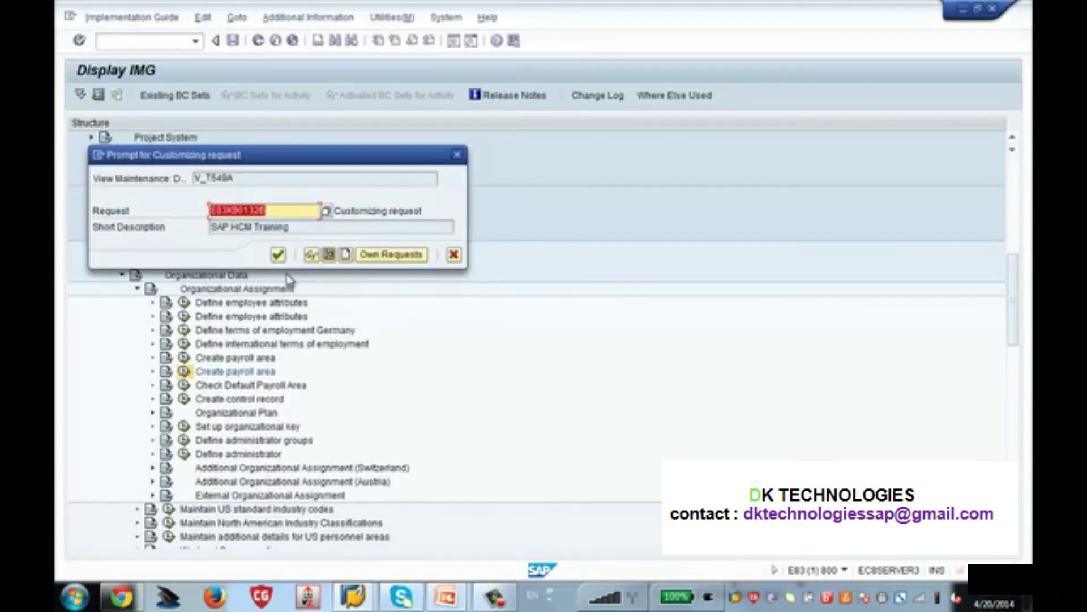
key(Return)
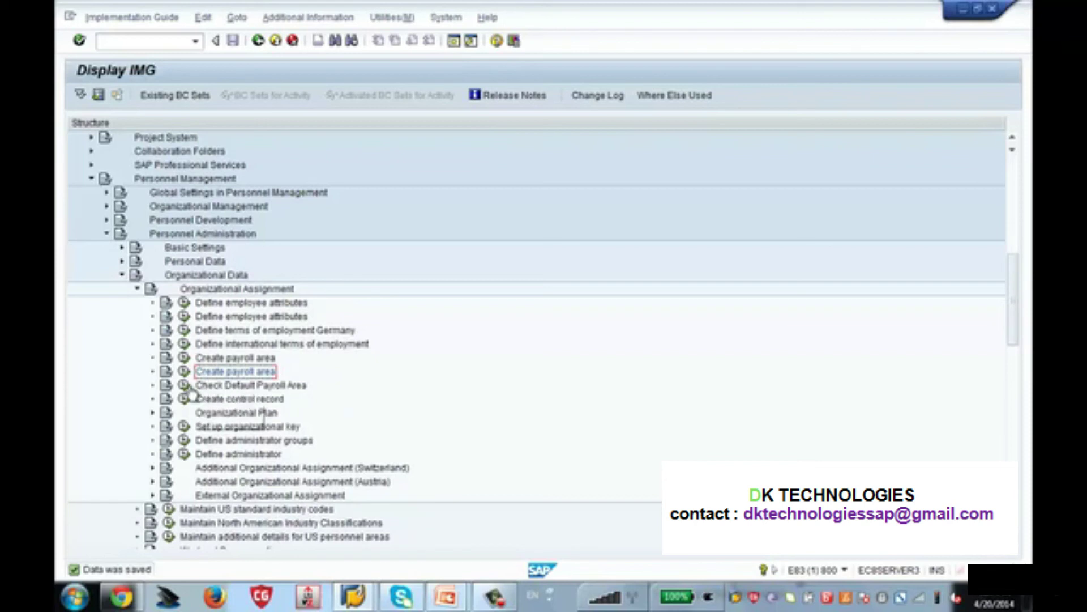
- Open feature ABKRS and expand Master Data, MOLGA and 10 USA to reveal default ZM
click(185, 387)
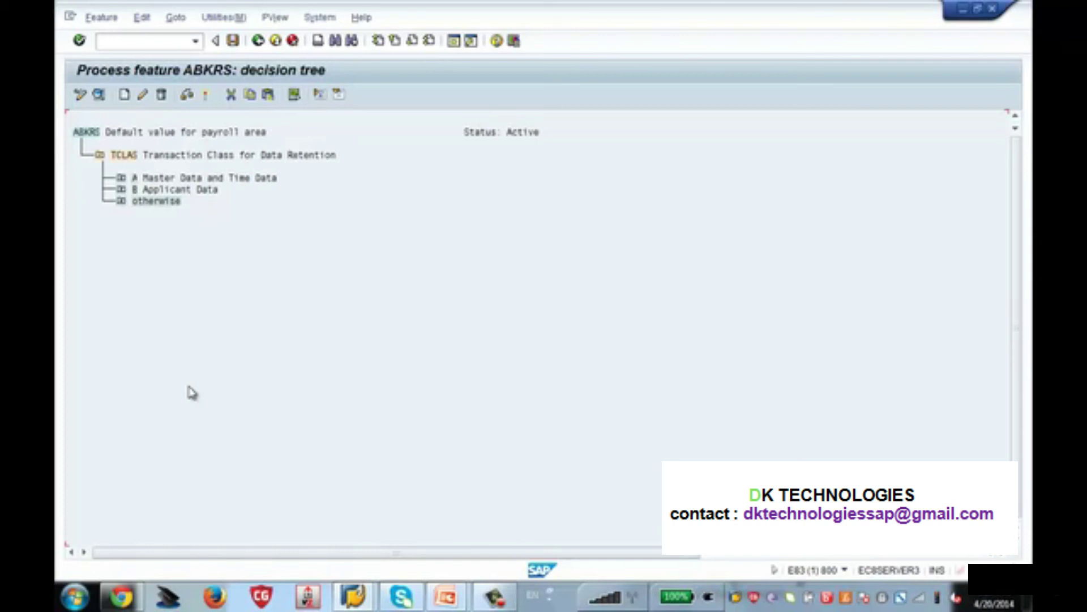
click(121, 178)
click(142, 203)
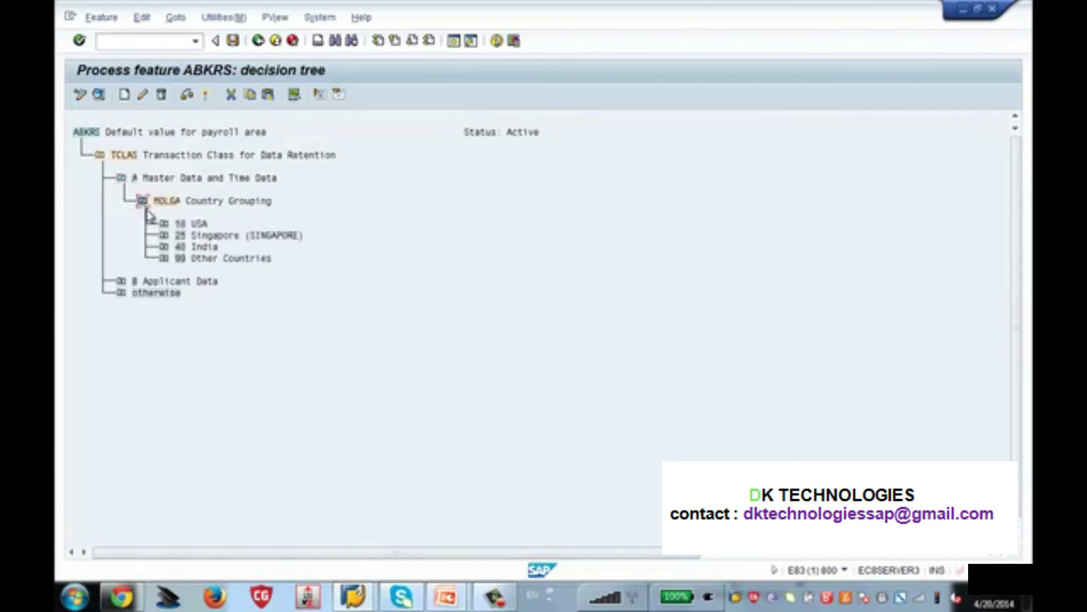
click(163, 224)
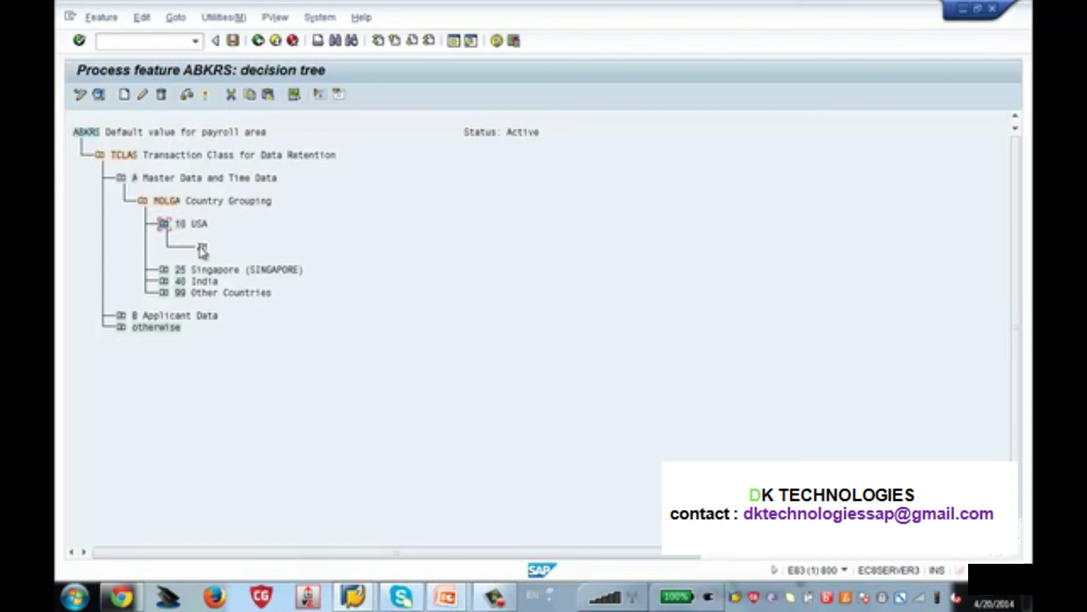
- Back out of Customizing to SAP Easy Access and enter transaction pa40
click(258, 41)
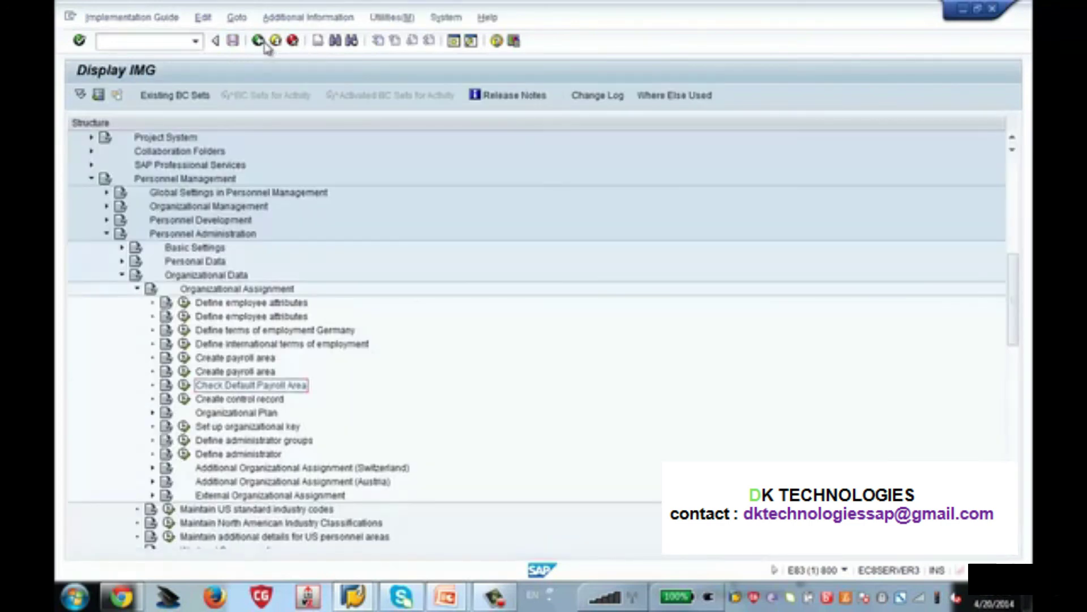
click(176, 38)
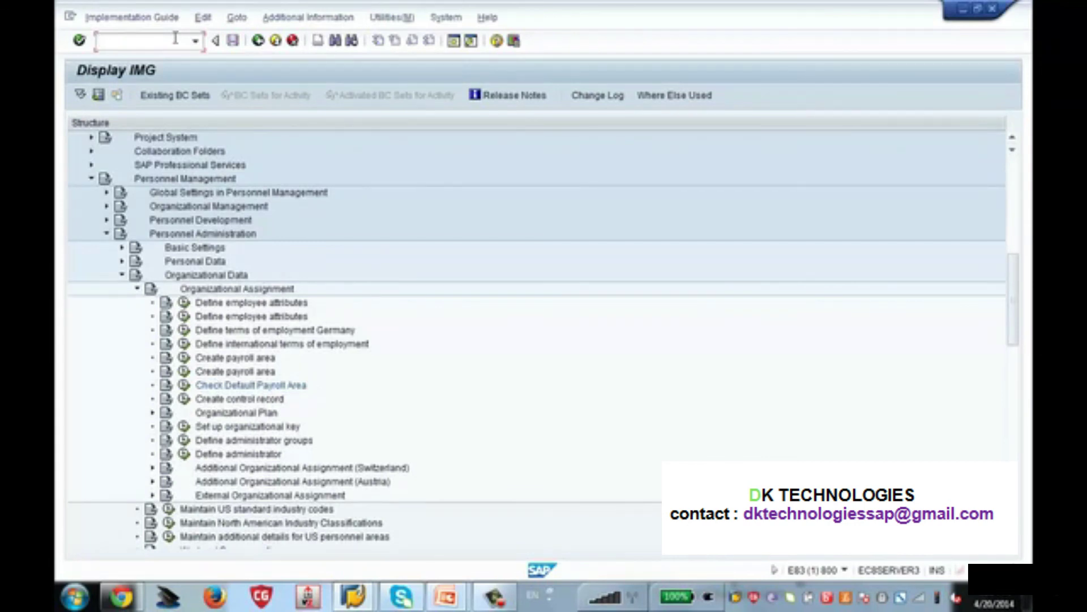
click(258, 40)
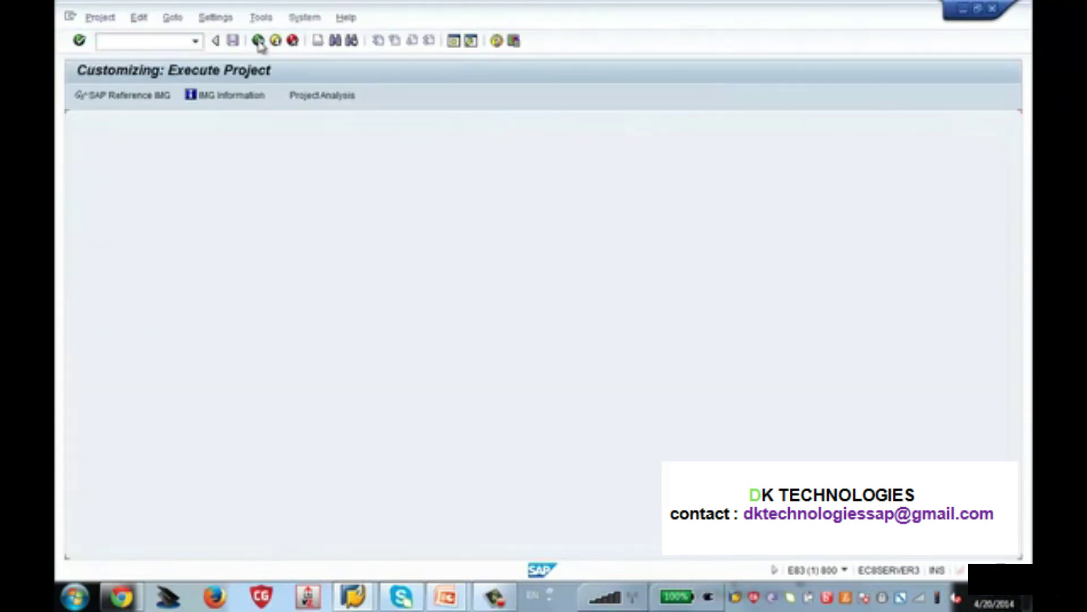
click(259, 41)
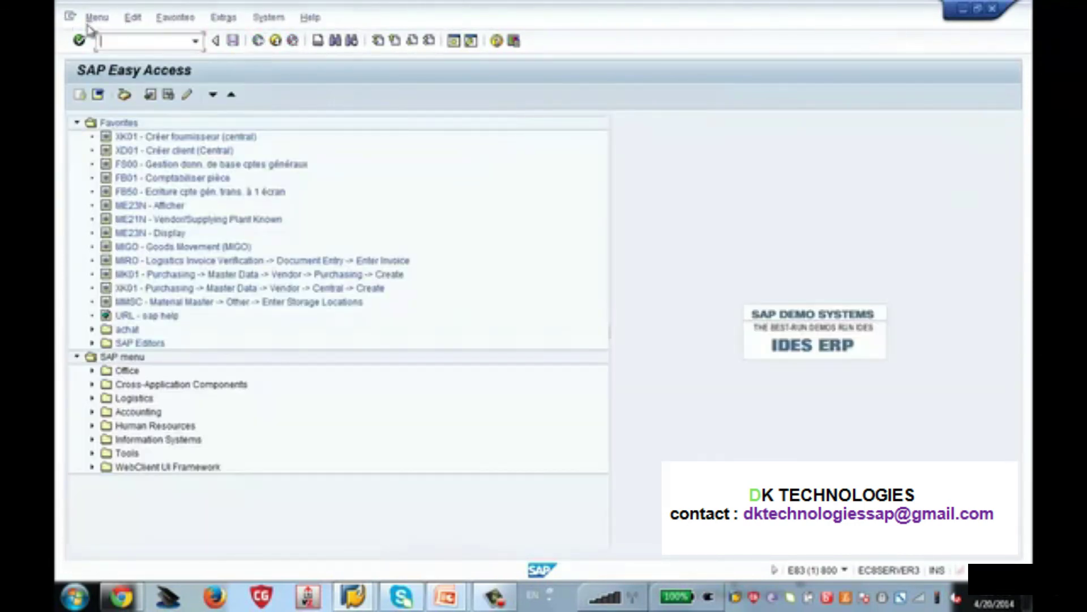
text(pa40)
- Start PA40's Zenith New Hire USA action with start date 01/01/2014
key(Return)
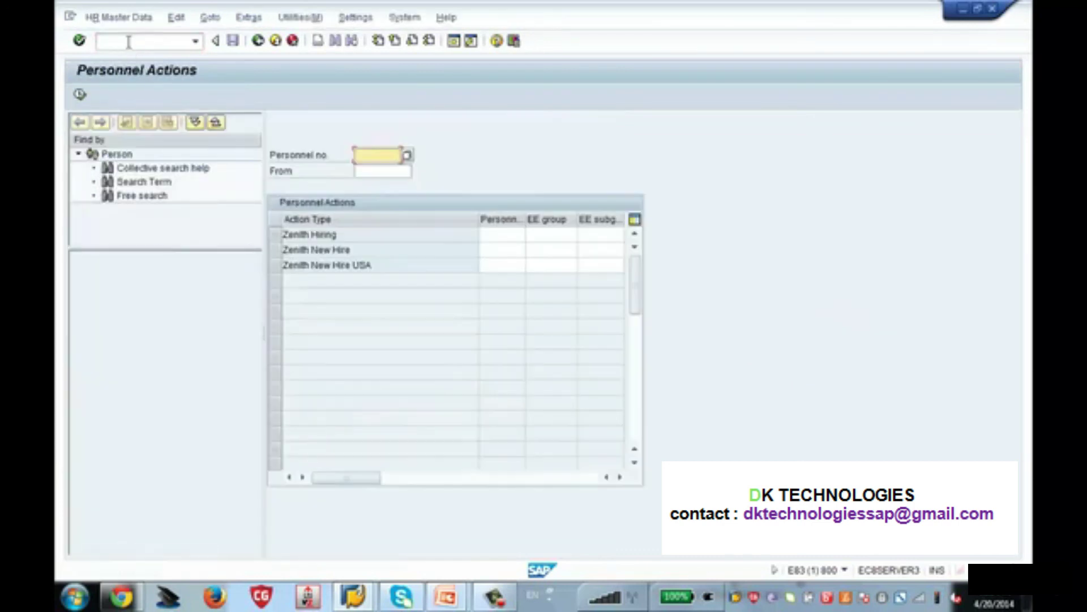
click(276, 268)
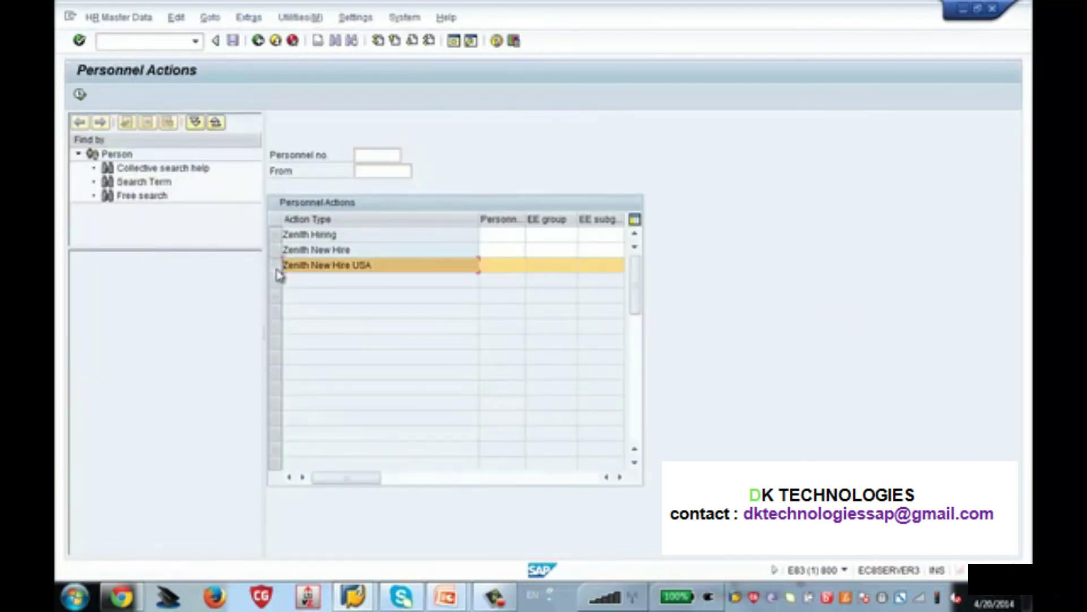
click(80, 95)
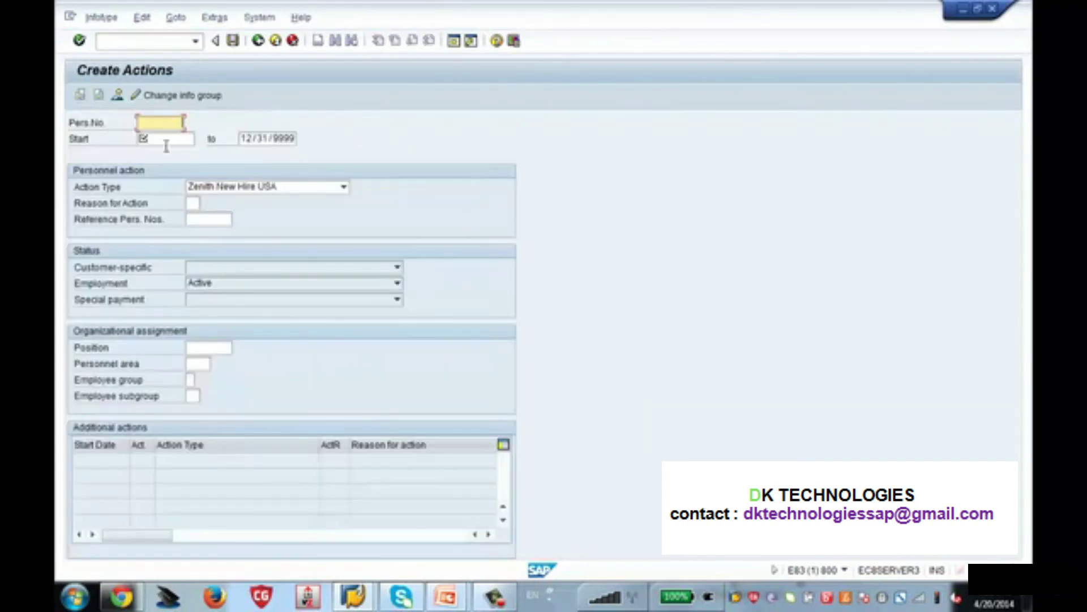
click(172, 139)
key(Down)
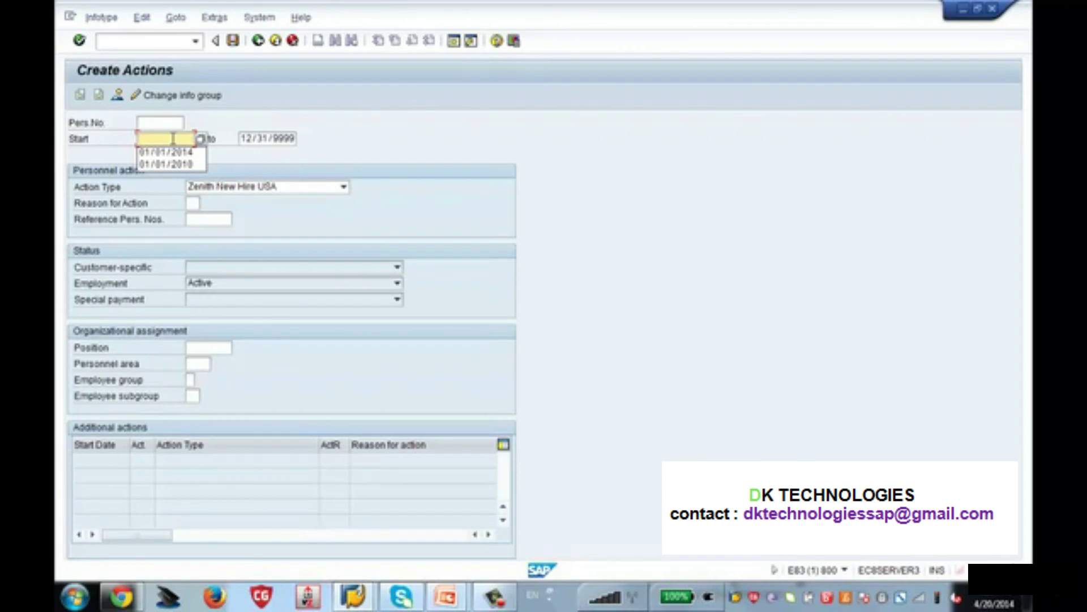
key(Return)
- Set the reason for action to ZK and the position to 99999999
click(194, 203)
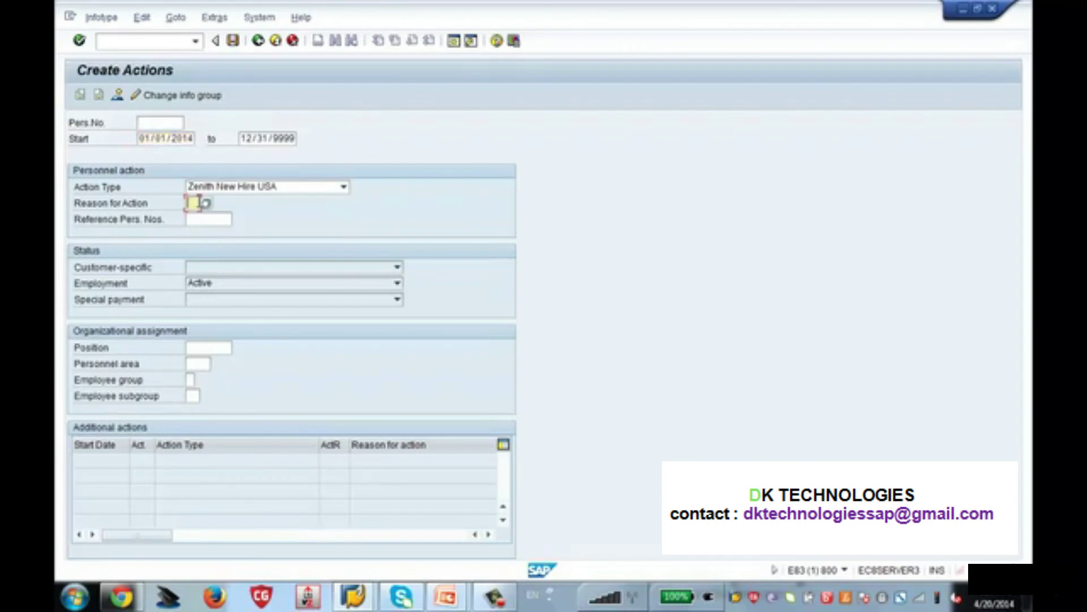
key(Down)
click(196, 217)
click(221, 348)
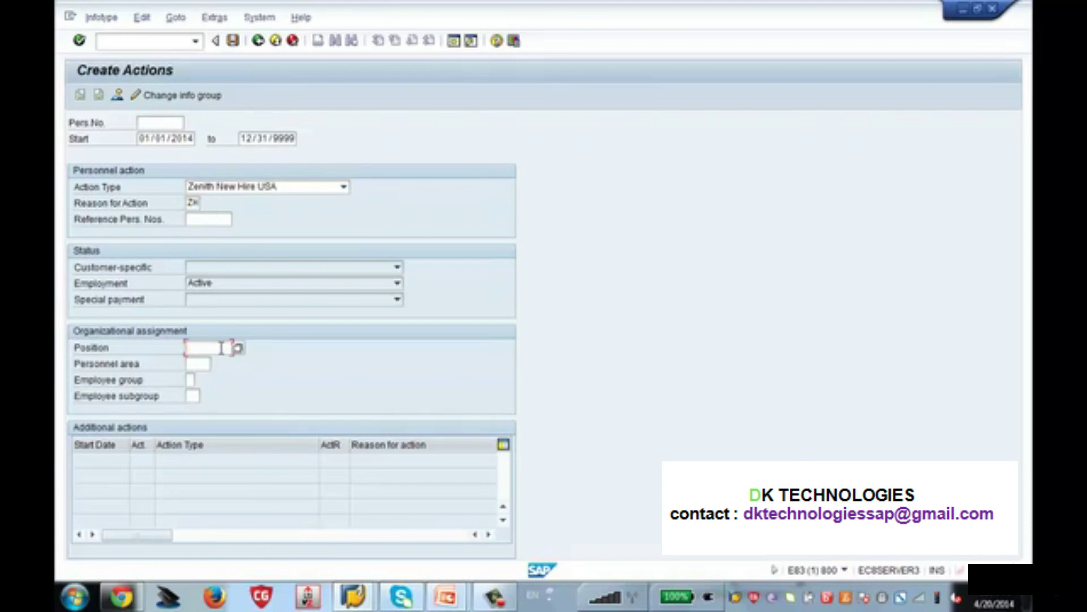
key(Tab)
click(221, 348)
text(99999999)
- Fill personnel area ZSUS, employee group Z and employee subgroup ZS from previous entries
key(Tab)
key(Down)
key(Return)
key(Tab)
key(Down)
key(Down)
key(Return)
key(Tab)
key(Down)
key(Down)
key(Return)
key(Return)
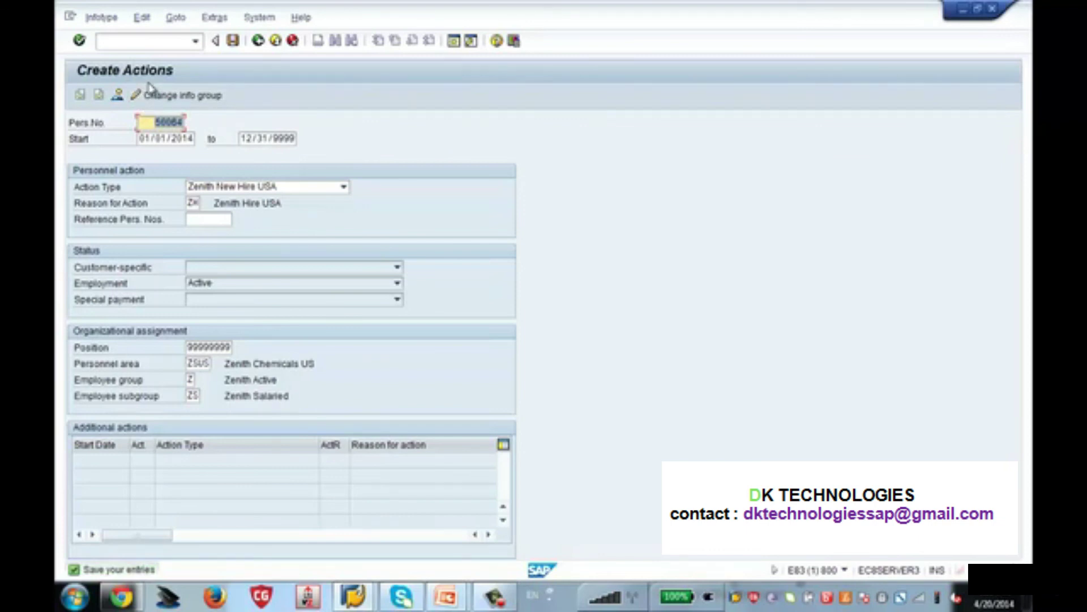
- Save the hiring action and check the Payr.area field shows Zenith Monthly
click(235, 49)
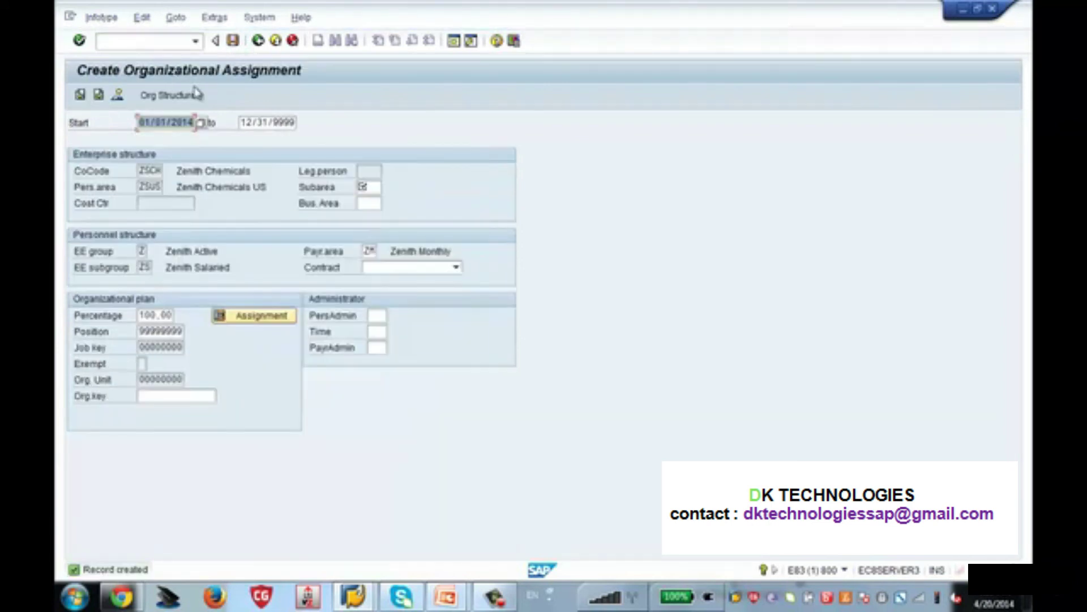
click(372, 252)
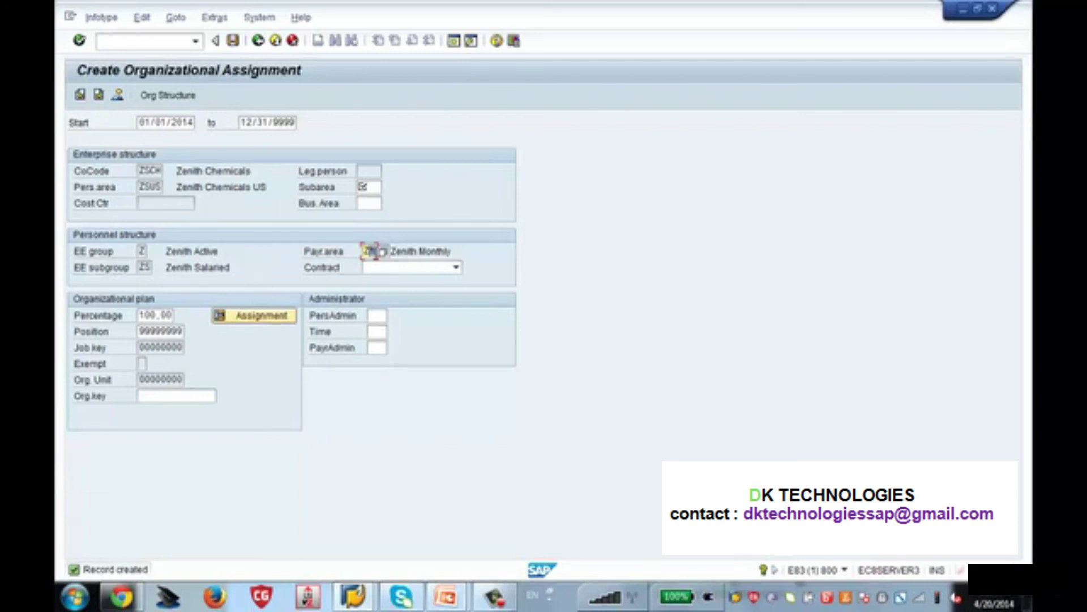
double_click(369, 252)
click(349, 251)
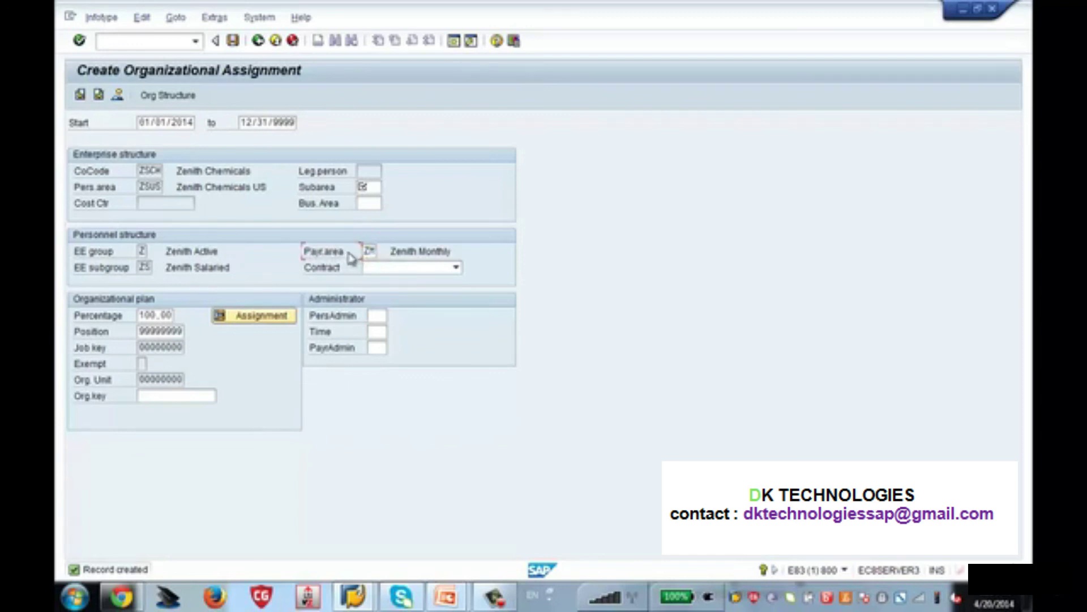